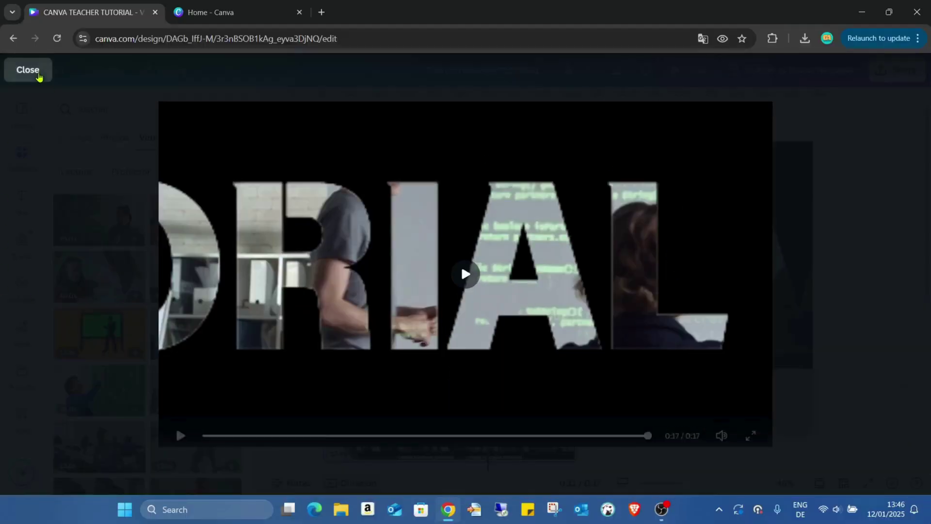
Close the finished CANVA TEACHER TUTORIAL video preview
{"action": "left_click", "coordinate": [38, 71]}
Create a new 1920 × 1080 video design from the Canva home page and zoom out to 27%
{"action": "left_click", "coordinate": [209, 12]}
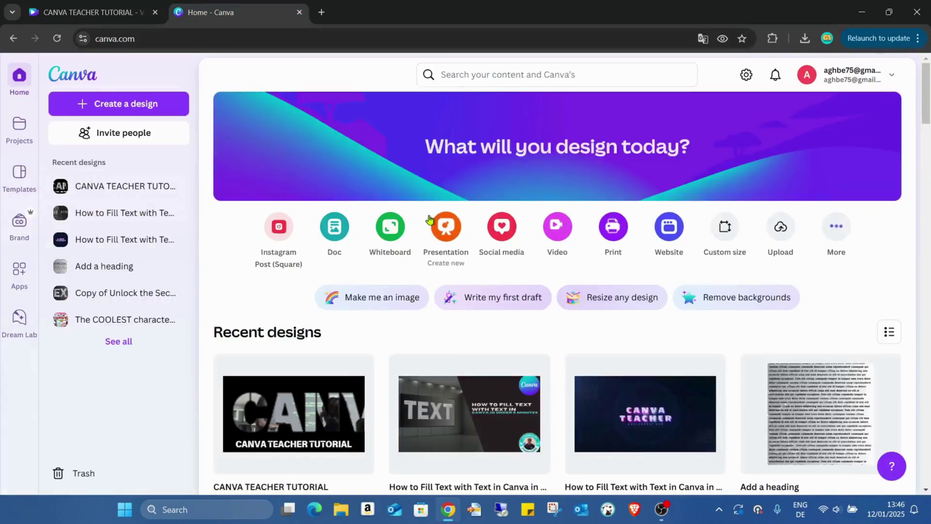
{"action": "left_click", "coordinate": [557, 226]}
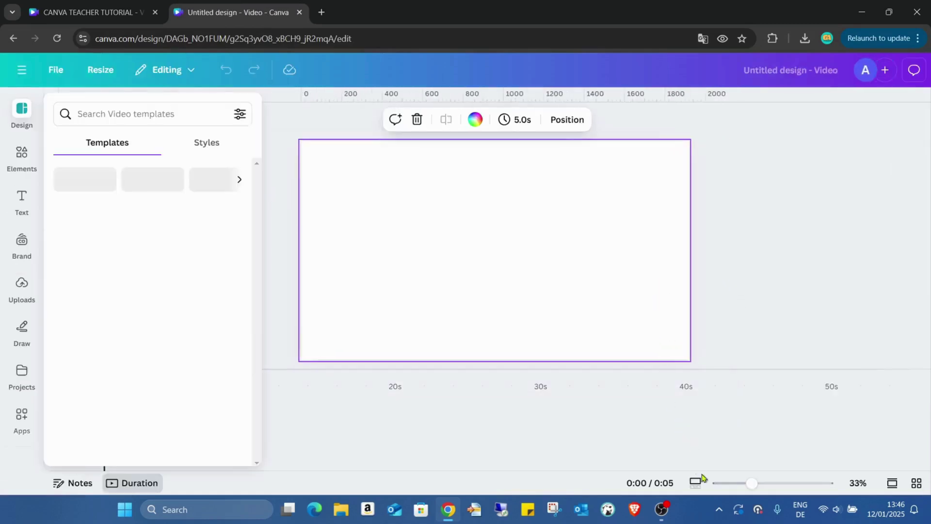
{"action": "left_click_drag", "start_coordinate": [742, 486], "coordinate": [697, 484]}
Open the Elements library and look at the black square element's details
{"action": "left_click", "coordinate": [19, 154]}
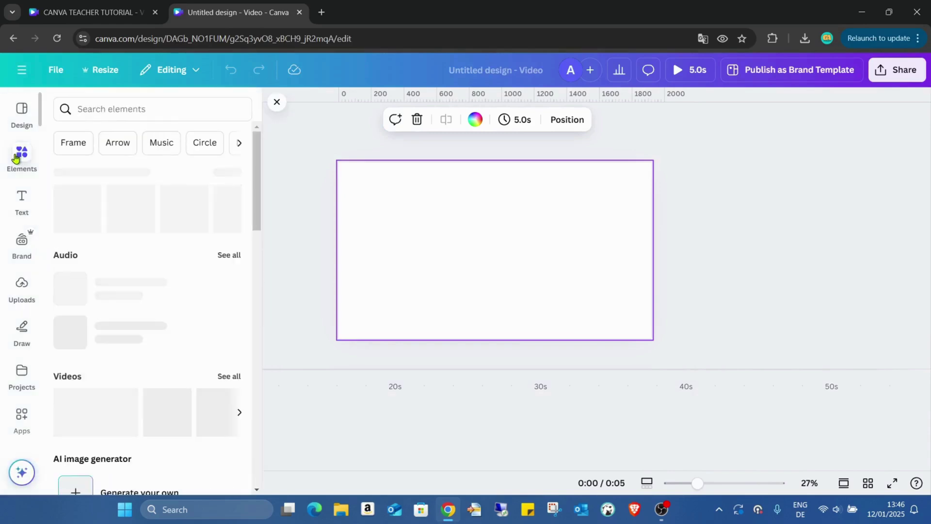
{"action": "scroll", "coordinate": [139, 249], "scroll_direction": "down", "scroll_amount": 3}
{"action": "scroll", "coordinate": [141, 248], "scroll_direction": "up", "scroll_amount": 3}
{"action": "left_click", "coordinate": [184, 194]}
{"action": "left_click", "coordinate": [149, 212]}
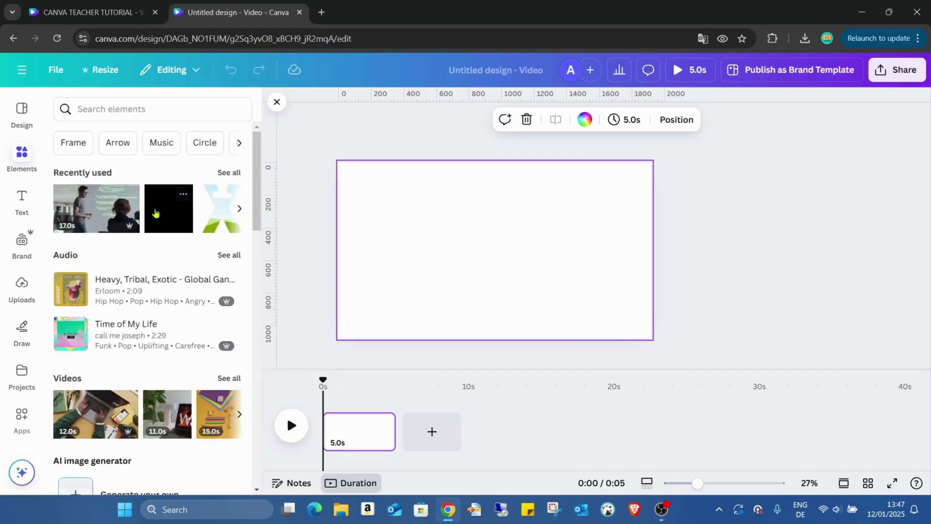
Add a square, stretch it over the page, then shrink it slightly to 1728 × 972 px
{"action": "left_click", "coordinate": [155, 212]}
{"action": "left_click_drag", "start_coordinate": [471, 233], "coordinate": [652, 189]}
{"action": "left_click_drag", "start_coordinate": [595, 221], "coordinate": [605, 336]}
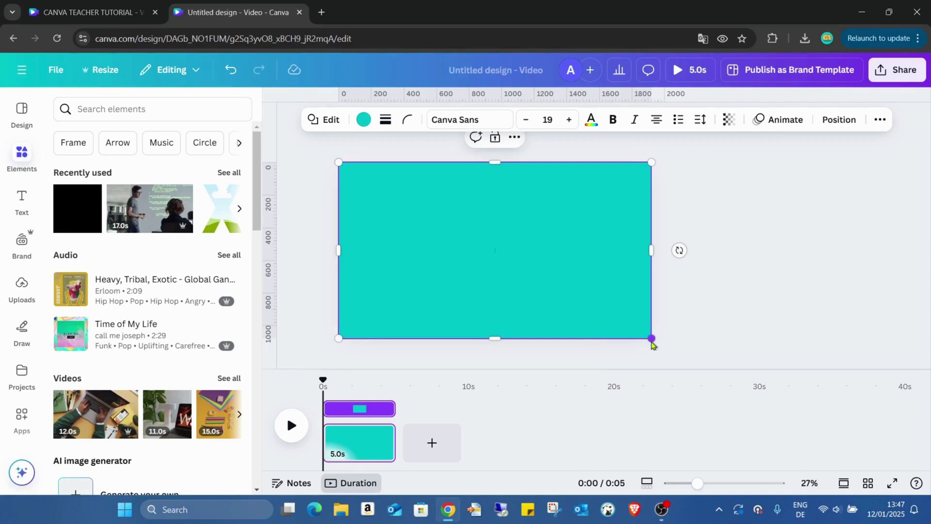
{"action": "left_click_drag", "start_coordinate": [651, 336], "coordinate": [620, 320]}
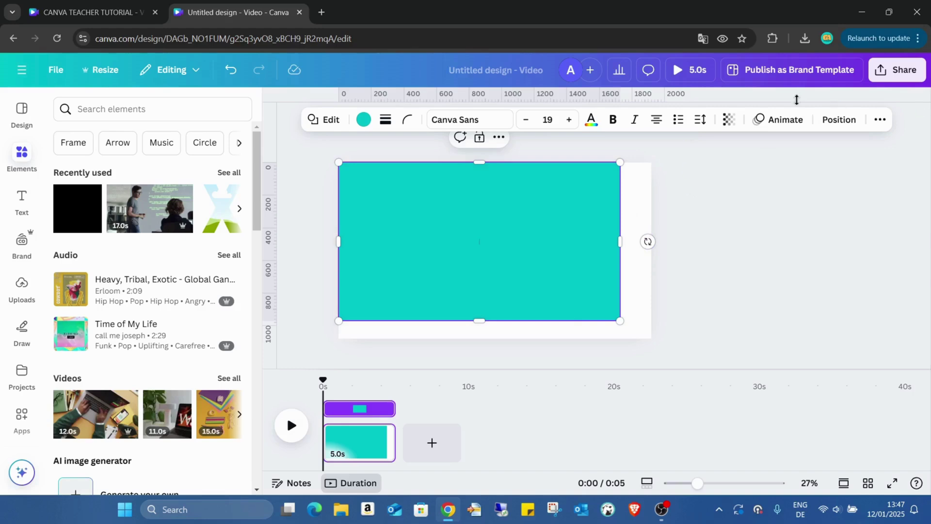
Centre the rectangle on the page both vertically and horizontally
{"action": "left_click", "coordinate": [839, 120]}
{"action": "left_click", "coordinate": [117, 293]}
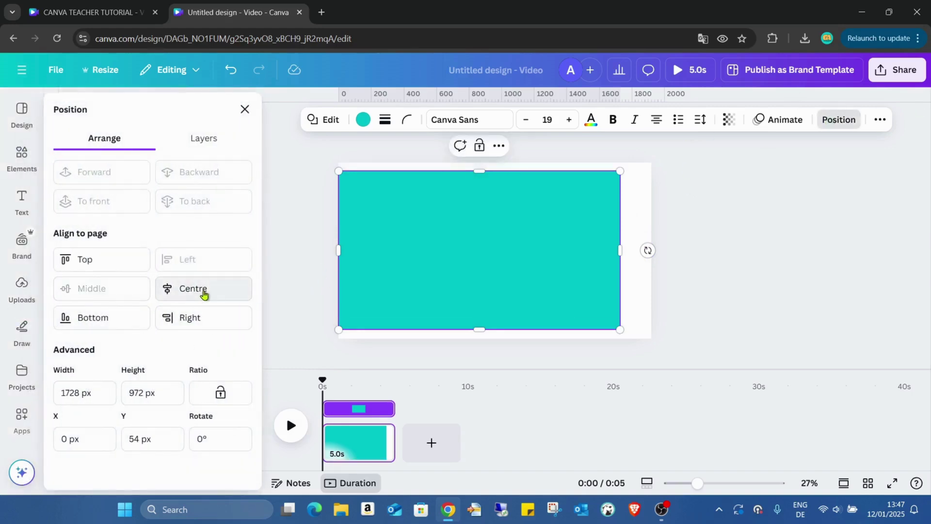
{"action": "left_click", "coordinate": [204, 293]}
{"action": "left_click", "coordinate": [522, 261]}
Fill the rectangle with black
{"action": "left_click", "coordinate": [364, 119]}
{"action": "left_click", "coordinate": [132, 201]}
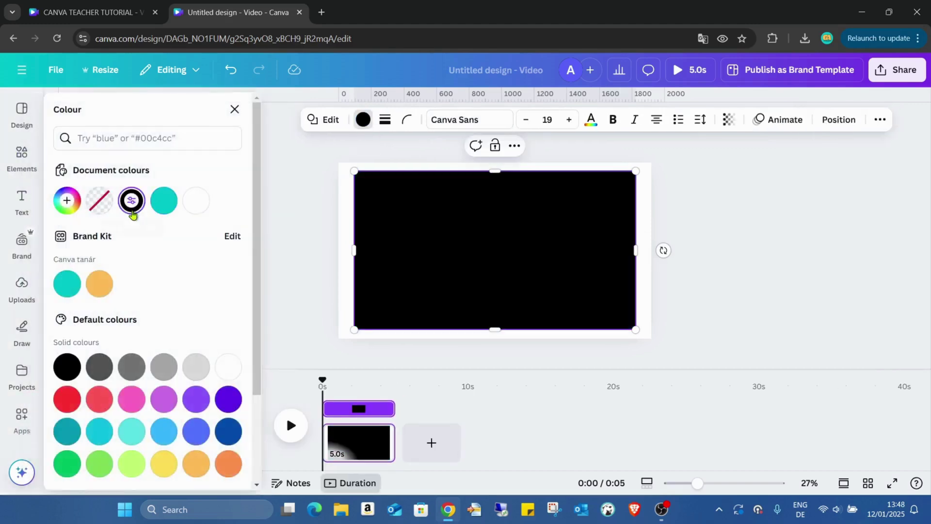
{"action": "key", "text": "Escape"}
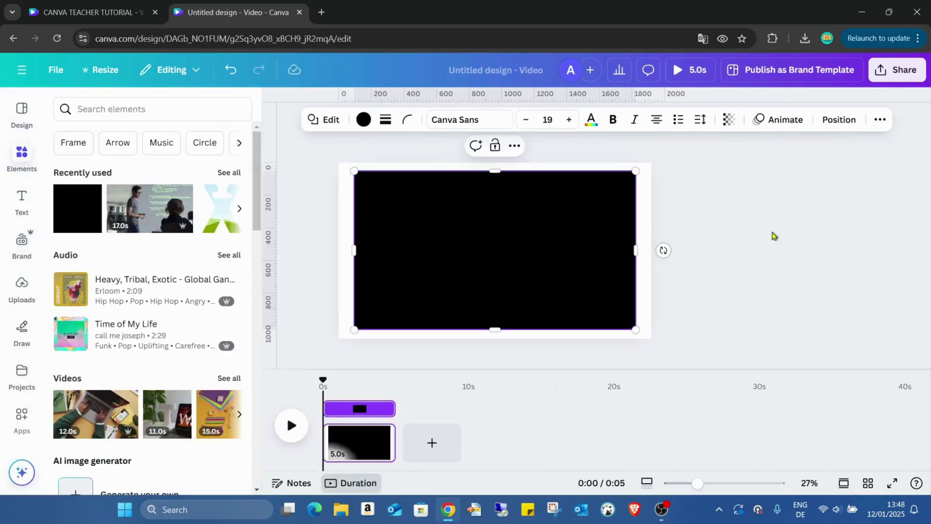
{"action": "left_click", "coordinate": [774, 236]}
Add a heading reading CANVA TEACHER and select all of its text
{"action": "left_click", "coordinate": [20, 212]}
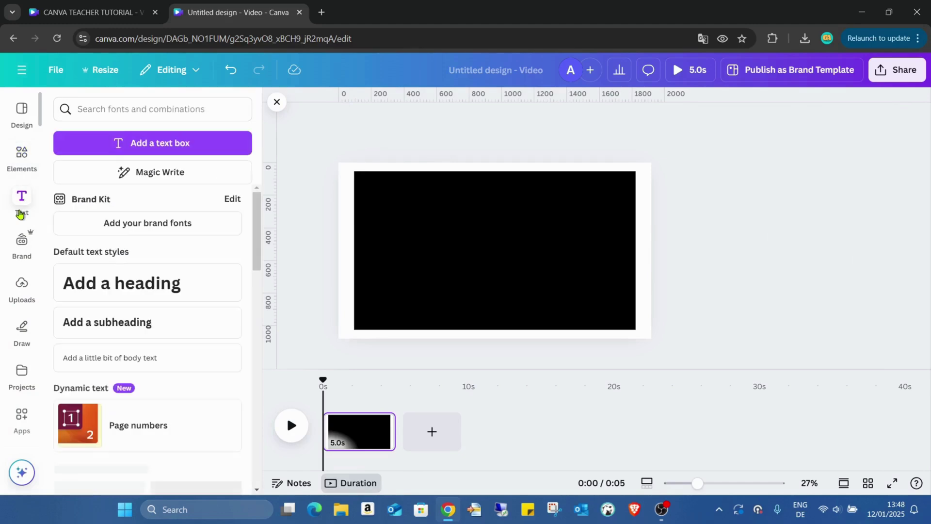
{"action": "left_click", "coordinate": [121, 283]}
{"action": "type", "text": "CA"}
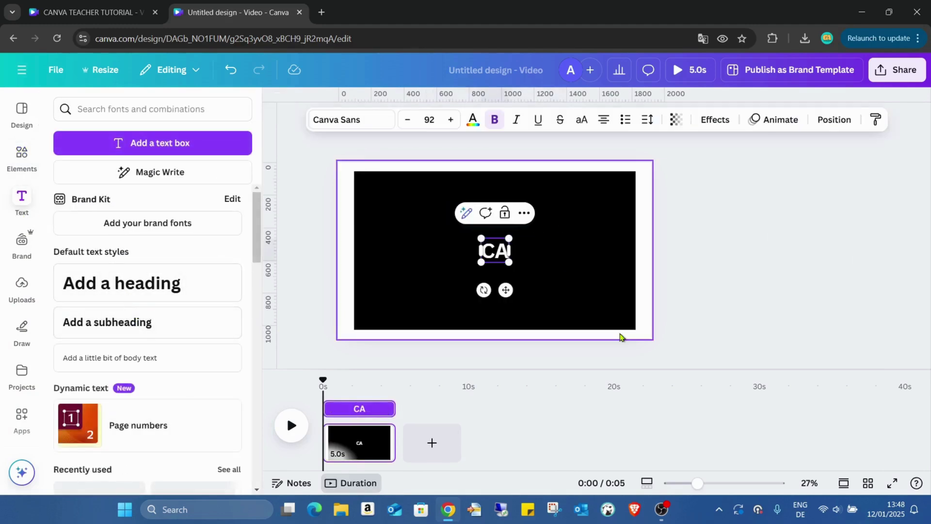
{"action": "type", "text": "NVA R"}
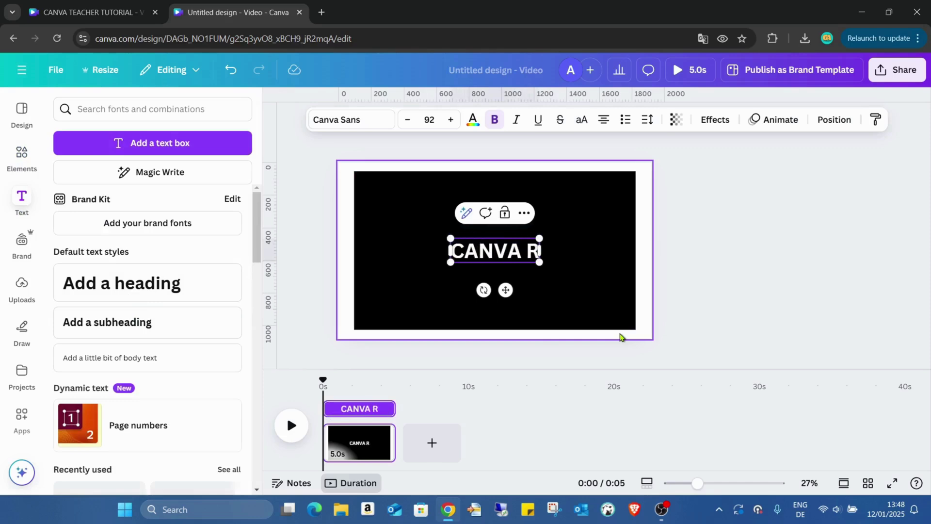
{"action": "key", "text": "BackSpace"}
{"action": "type", "text": "TEAC"}
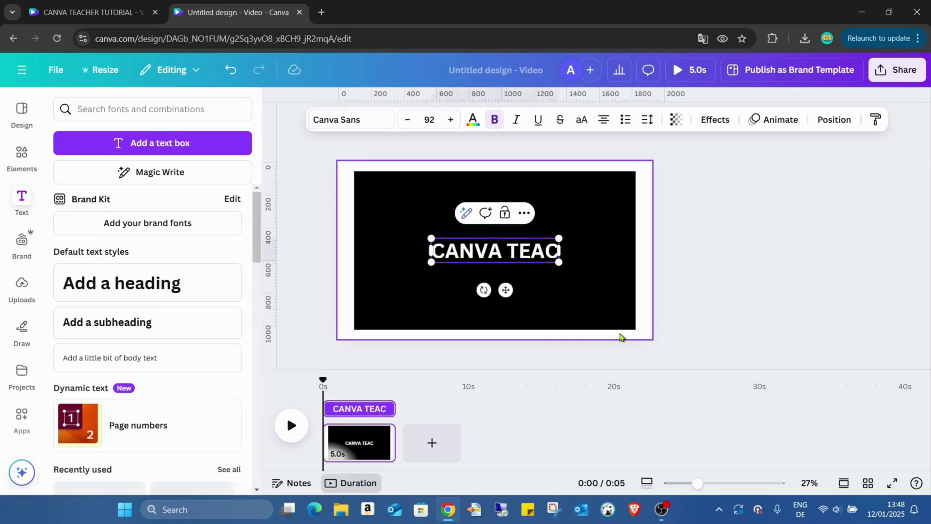
{"action": "type", "text": "HER"}
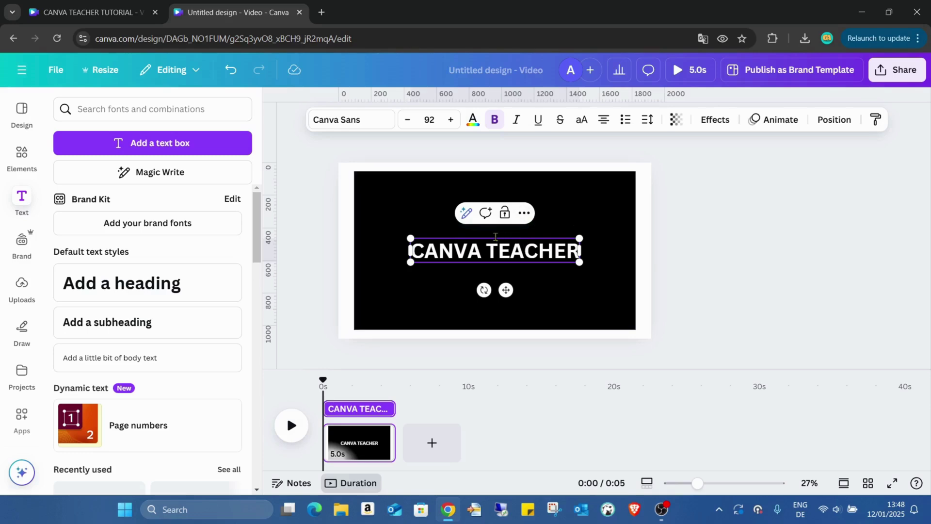
{"action": "left_click_drag", "start_coordinate": [416, 250], "coordinate": [582, 253]}
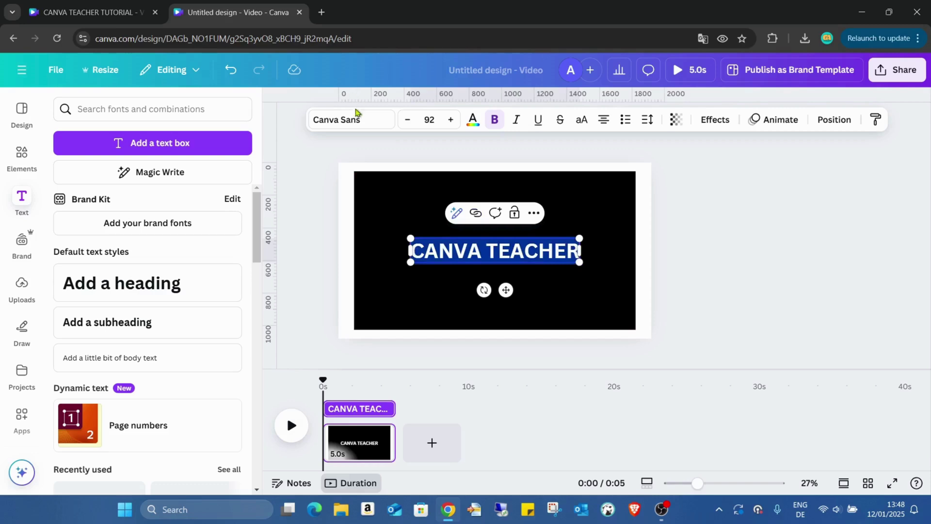
Browse the Bold font category and try Aerospace bold on the title
{"action": "left_click", "coordinate": [358, 119]}
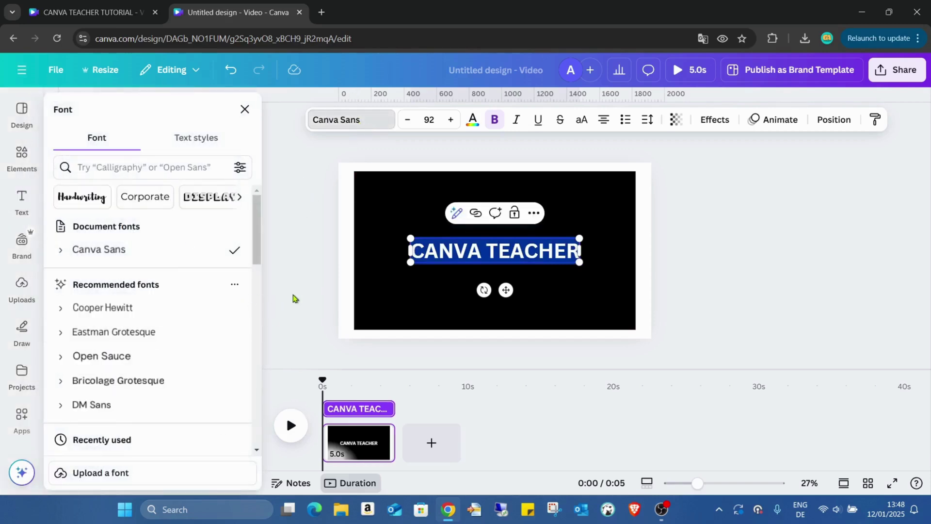
{"action": "left_click", "coordinate": [136, 169]}
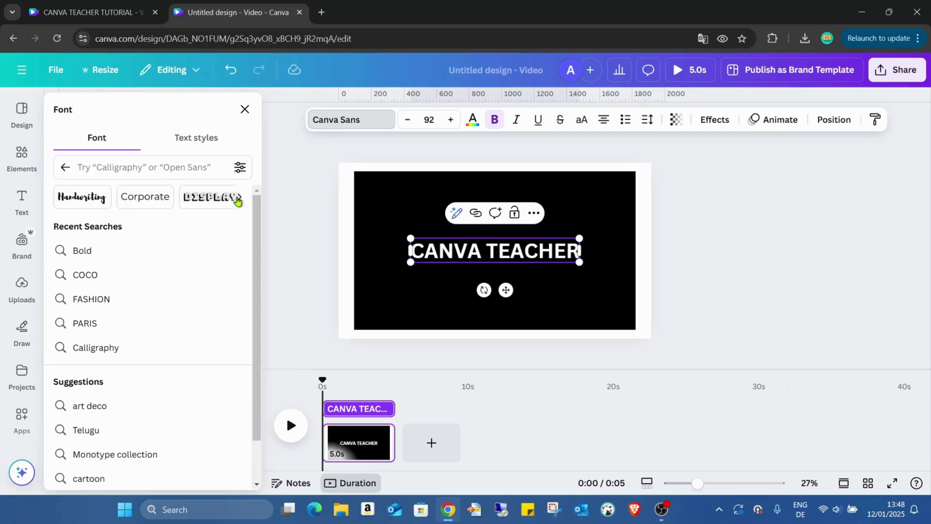
{"action": "left_click", "coordinate": [238, 197]}
{"action": "left_click", "coordinate": [241, 199]}
{"action": "left_click", "coordinate": [241, 199]}
{"action": "left_click", "coordinate": [110, 198]}
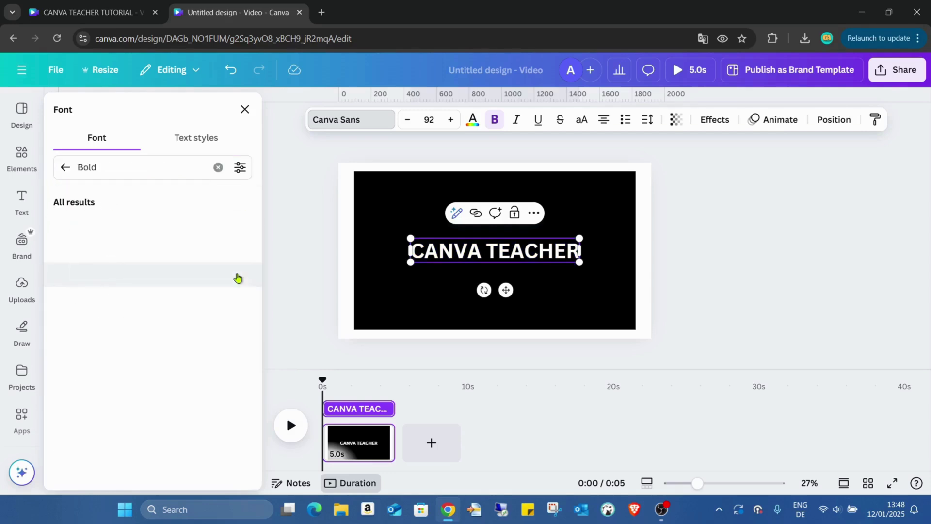
{"action": "left_click", "coordinate": [129, 262]}
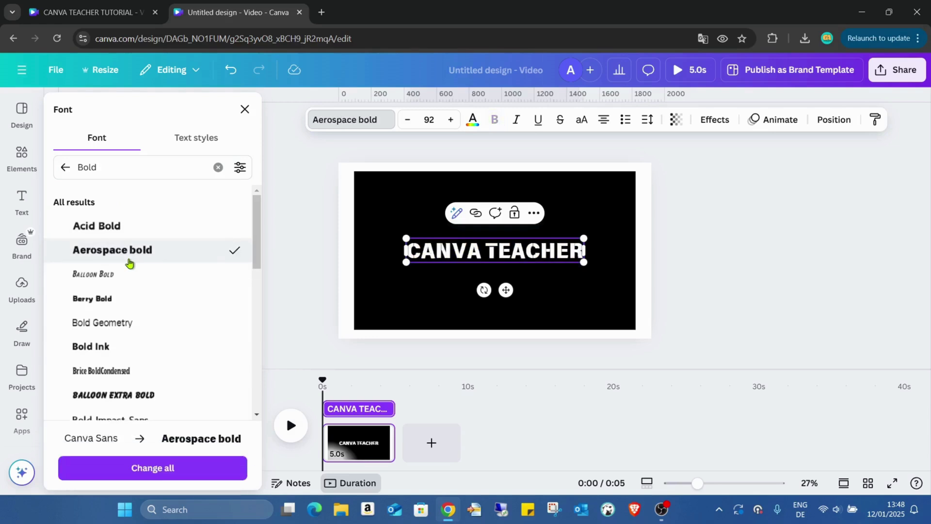
Try Boldesqo, Bernoru, Bernoru Expanded and Berthold Block on the title
{"action": "scroll", "coordinate": [180, 269], "scroll_direction": "down", "scroll_amount": 7}
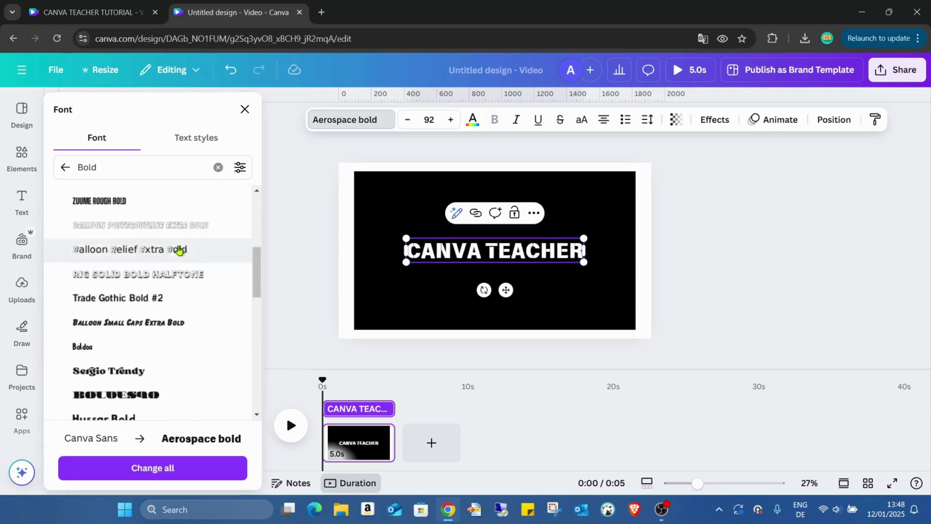
{"action": "scroll", "coordinate": [179, 261], "scroll_direction": "down", "scroll_amount": 5}
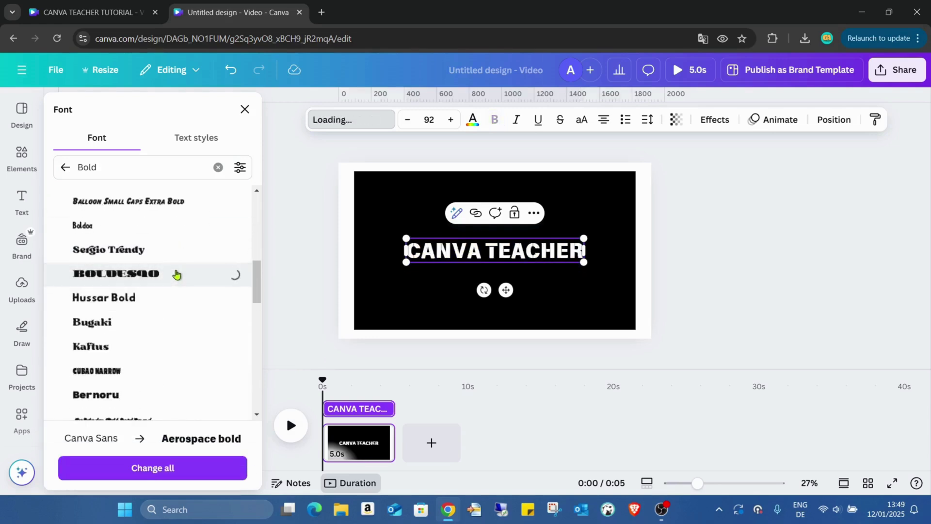
{"action": "left_click", "coordinate": [176, 274]}
{"action": "scroll", "coordinate": [176, 274], "scroll_direction": "down", "scroll_amount": 5}
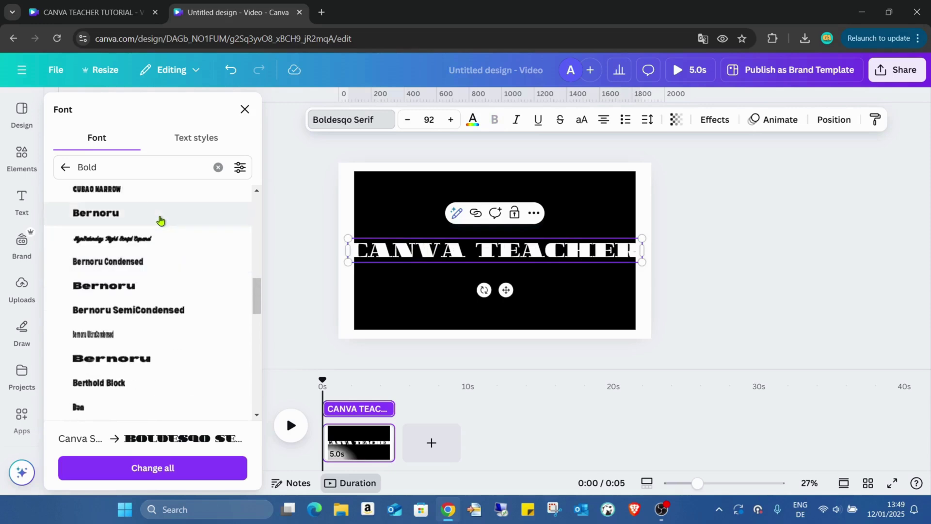
{"action": "left_click", "coordinate": [157, 224]}
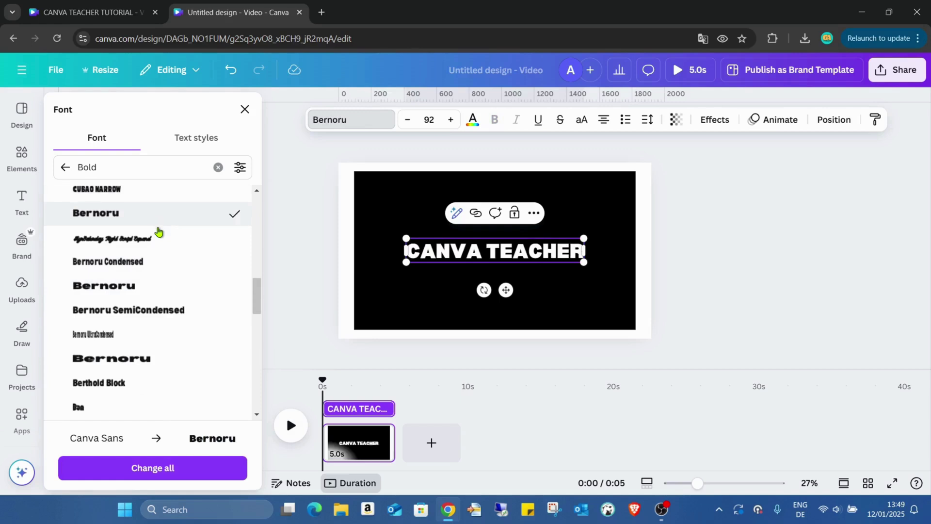
{"action": "left_click", "coordinate": [152, 286]}
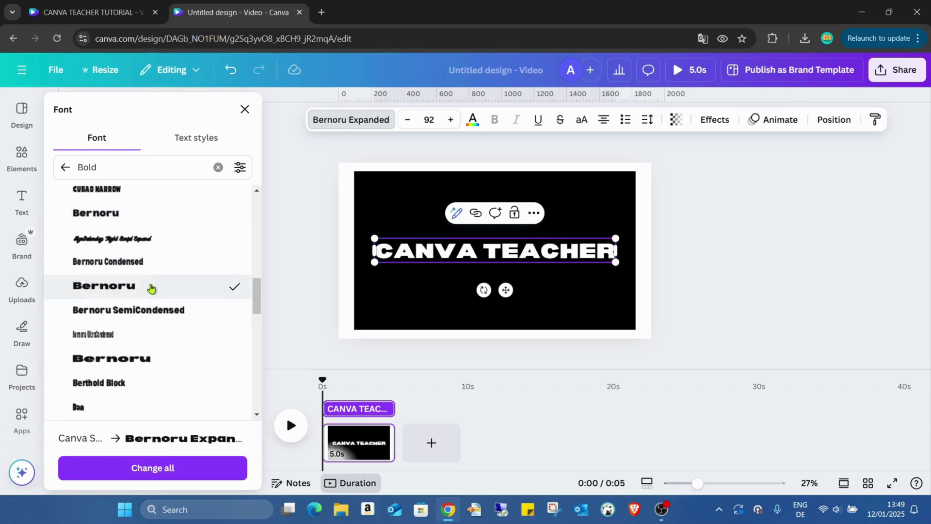
{"action": "left_click", "coordinate": [173, 385]}
Try Boldesqo Serif, then settle on Aerospace bold for the title
{"action": "scroll", "coordinate": [212, 215], "scroll_direction": "down", "scroll_amount": 3}
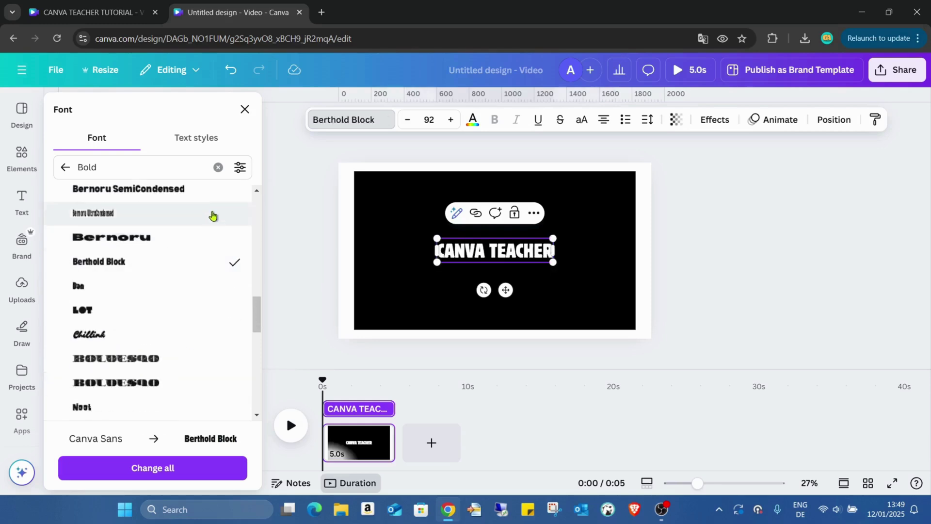
{"action": "scroll", "coordinate": [212, 215], "scroll_direction": "down", "scroll_amount": 3}
{"action": "left_click", "coordinate": [204, 204]}
{"action": "scroll", "coordinate": [208, 268], "scroll_direction": "down", "scroll_amount": 2}
{"action": "scroll", "coordinate": [208, 268], "scroll_direction": "down", "scroll_amount": 2}
{"action": "scroll", "coordinate": [202, 281], "scroll_direction": "up", "scroll_amount": 10}
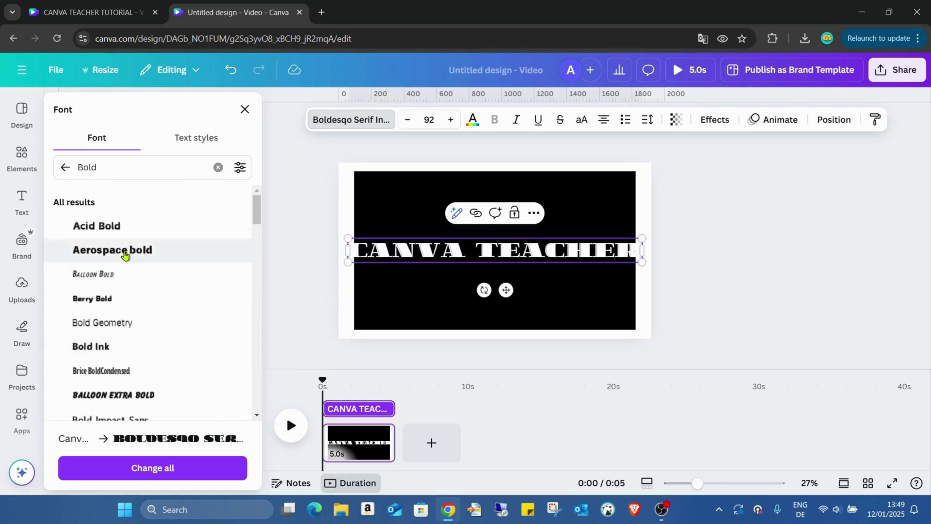
{"action": "left_click", "coordinate": [125, 256]}
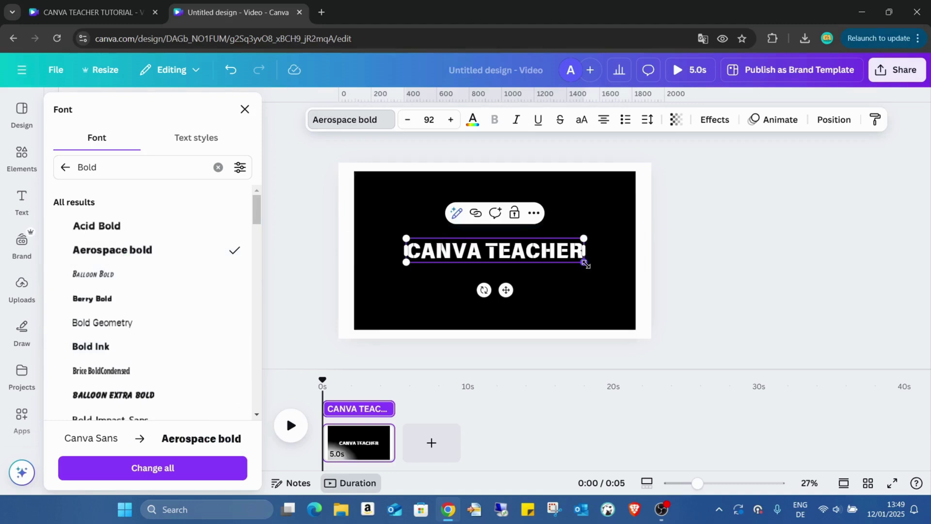
Tighten the title's letter spacing and move it toward the page centre
{"action": "left_click", "coordinate": [654, 119]}
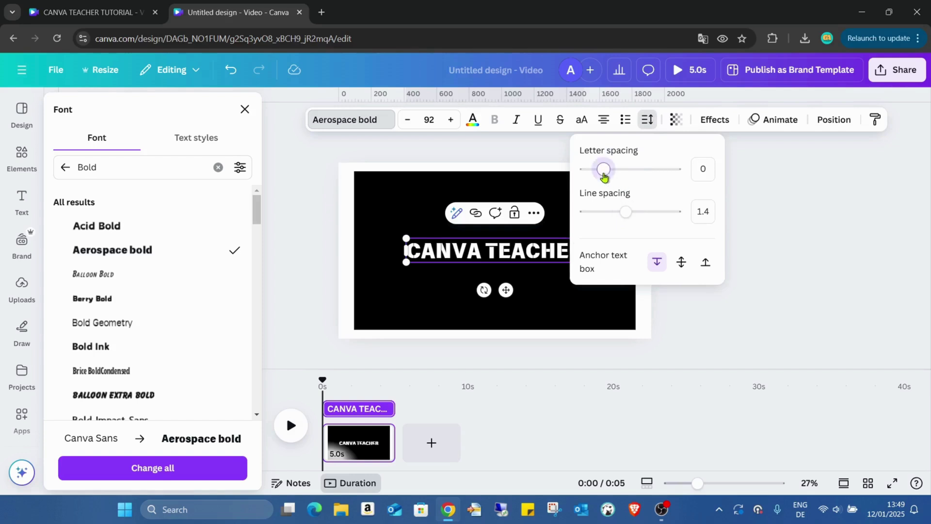
{"action": "left_click_drag", "start_coordinate": [604, 175], "coordinate": [601, 176]}
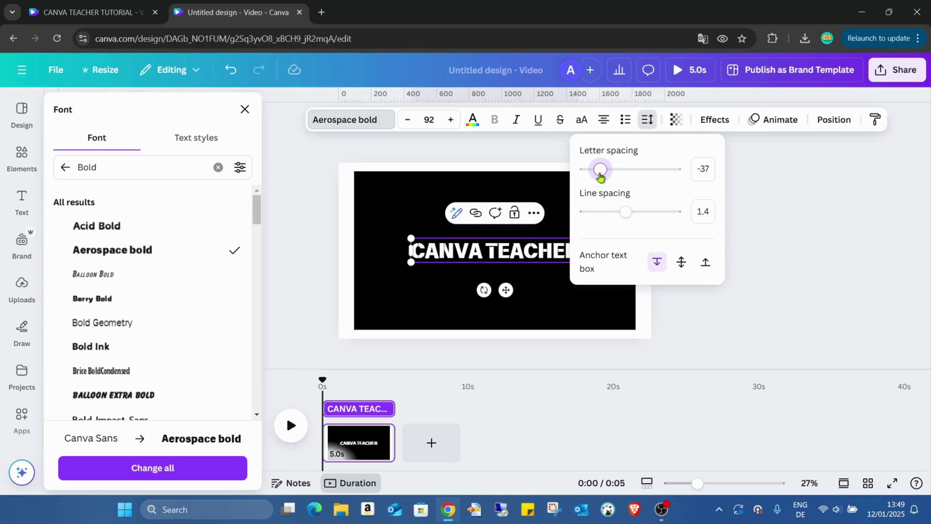
{"action": "left_click", "coordinate": [585, 312]}
{"action": "left_click", "coordinate": [542, 247]}
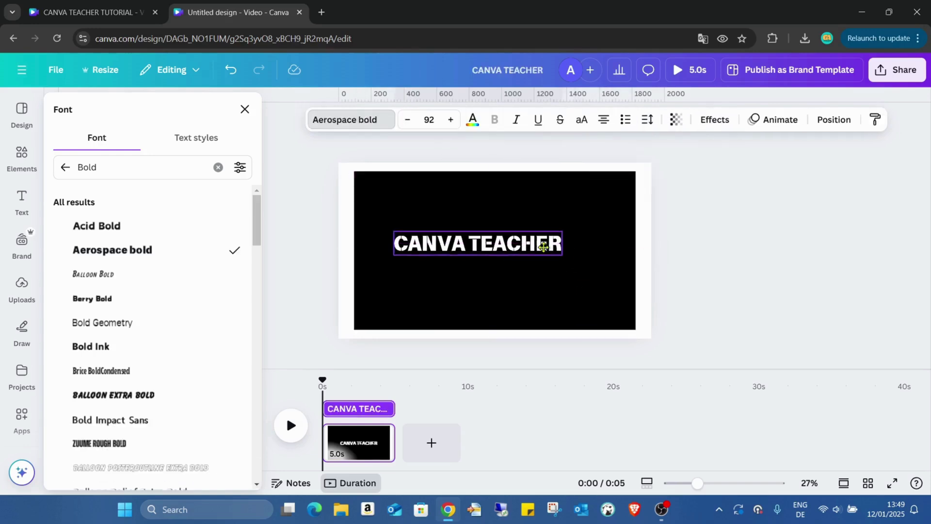
{"action": "left_click_drag", "start_coordinate": [542, 246], "coordinate": [375, 247]}
Enlarge the CANVA TEACHER font size to 147 so it still fits on one line
{"action": "double_click", "coordinate": [589, 252]}
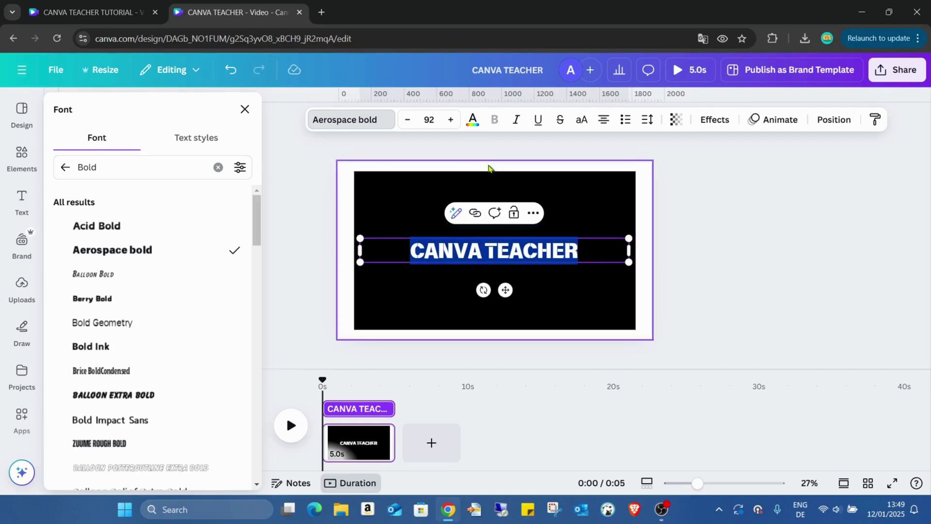
{"action": "left_click", "coordinate": [451, 122]}
{"action": "left_click", "coordinate": [451, 121]}
{"action": "left_click", "coordinate": [451, 122]}
{"action": "left_click", "coordinate": [452, 121]}
{"action": "left_click", "coordinate": [451, 121]}
{"action": "left_click", "coordinate": [451, 122]}
{"action": "left_click", "coordinate": [451, 121]}
{"action": "left_click", "coordinate": [451, 121]}
{"action": "left_click", "coordinate": [452, 121]}
{"action": "left_click", "coordinate": [451, 121]}
{"action": "left_click", "coordinate": [452, 121]}
{"action": "left_click", "coordinate": [451, 121]}
{"action": "left_click", "coordinate": [452, 121]}
{"action": "left_click", "coordinate": [451, 121]}
{"action": "left_click", "coordinate": [452, 121]}
{"action": "left_click", "coordinate": [452, 122]}
{"action": "left_click", "coordinate": [452, 122]}
{"action": "left_click", "coordinate": [451, 121]}
{"action": "left_click", "coordinate": [451, 121]}
{"action": "left_click", "coordinate": [451, 121]}
{"action": "left_click", "coordinate": [451, 121]}
{"action": "left_click", "coordinate": [451, 122]}
{"action": "left_click", "coordinate": [451, 121]}
{"action": "left_click", "coordinate": [452, 121]}
{"action": "left_click", "coordinate": [451, 121]}
{"action": "left_click", "coordinate": [451, 121]}
{"action": "left_click", "coordinate": [452, 121]}
{"action": "left_click", "coordinate": [451, 121]}
{"action": "left_click", "coordinate": [452, 121]}
{"action": "left_click", "coordinate": [452, 121]}
{"action": "left_click", "coordinate": [451, 122]}
{"action": "left_click", "coordinate": [451, 121]}
{"action": "left_click", "coordinate": [452, 121]}
{"action": "left_click", "coordinate": [451, 122]}
{"action": "left_click", "coordinate": [452, 121]}
{"action": "left_click", "coordinate": [451, 122]}
{"action": "left_click", "coordinate": [451, 121]}
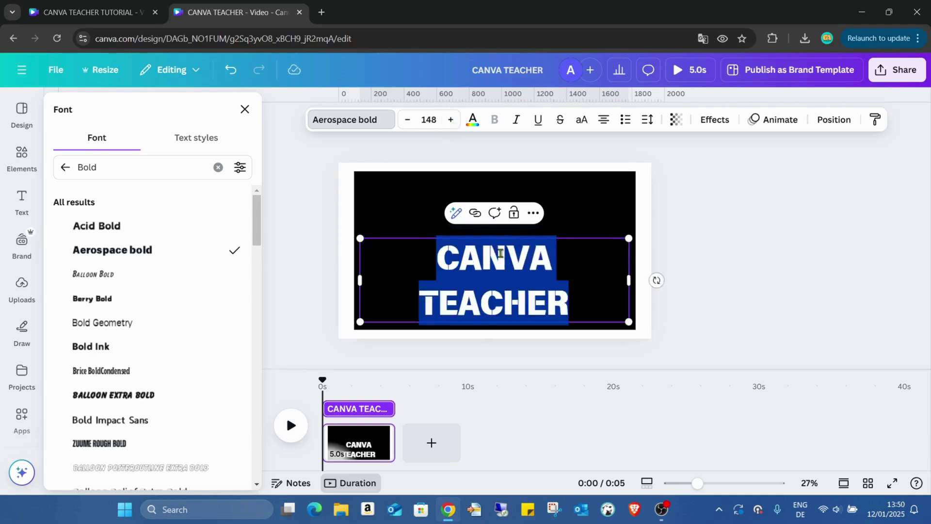
{"action": "left_click", "coordinate": [410, 120]}
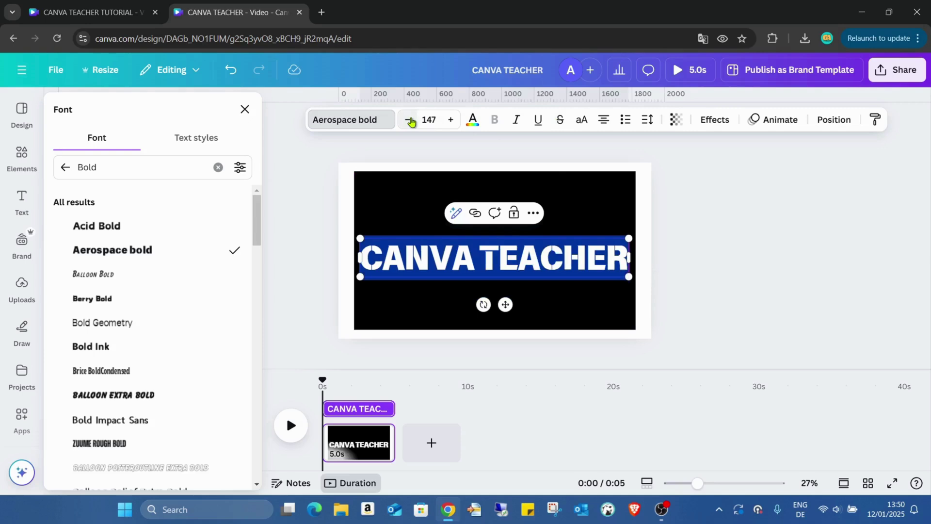
{"action": "left_click", "coordinate": [860, 250]}
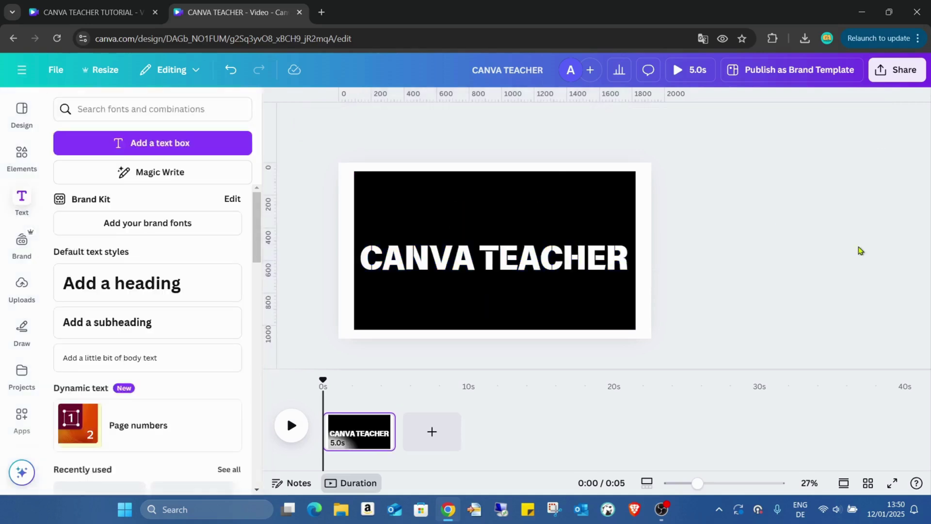
Centre the title vertically on the page and add a blank second page
{"action": "left_click", "coordinate": [536, 252]}
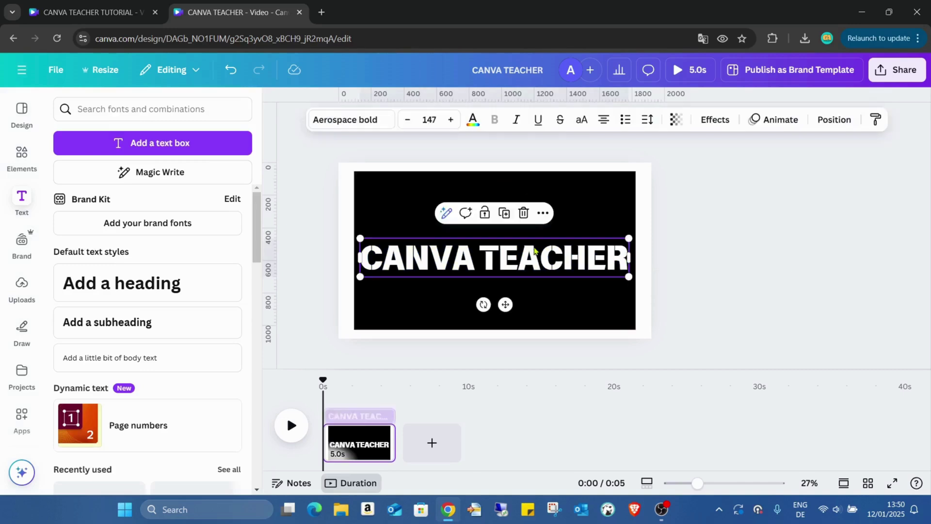
{"action": "left_click", "coordinate": [830, 125]}
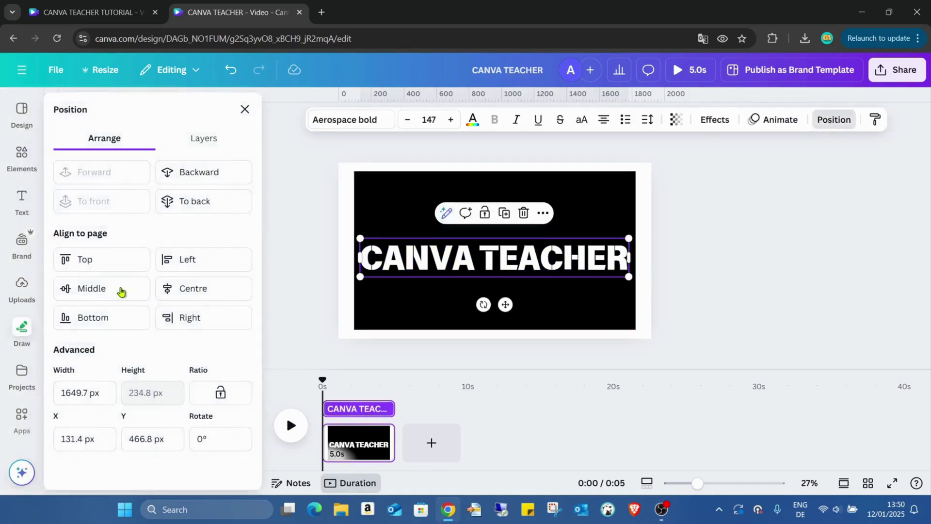
{"action": "left_click", "coordinate": [184, 290]}
{"action": "left_click", "coordinate": [913, 268]}
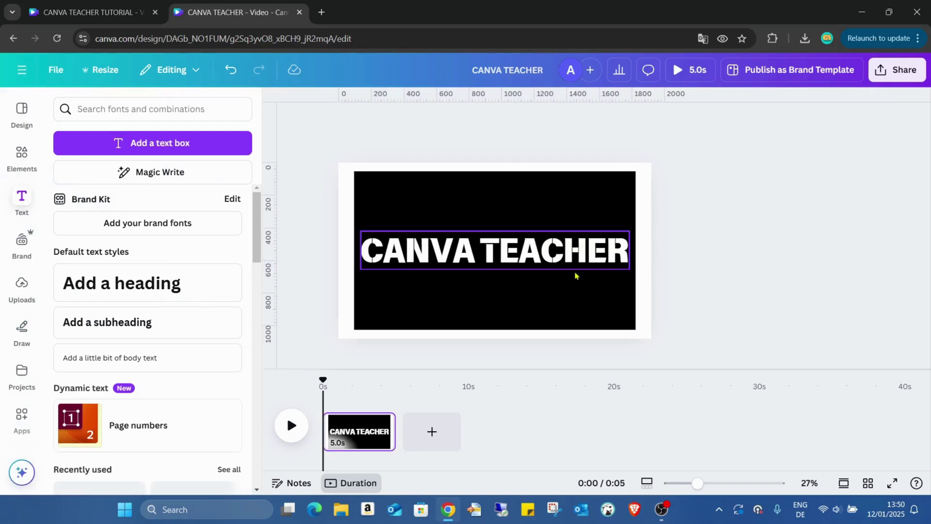
{"action": "left_click", "coordinate": [432, 432]}
Download only Page 1 as a 1920 × 1080 PNG named CANVA TEACHER.png
{"action": "left_click", "coordinate": [332, 431]}
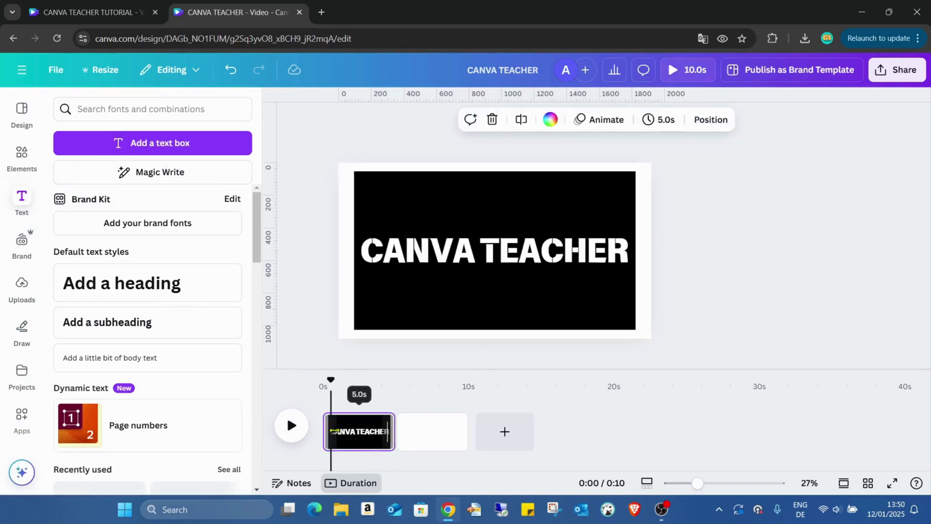
{"action": "left_click", "coordinate": [895, 69]}
{"action": "left_click", "coordinate": [711, 305]}
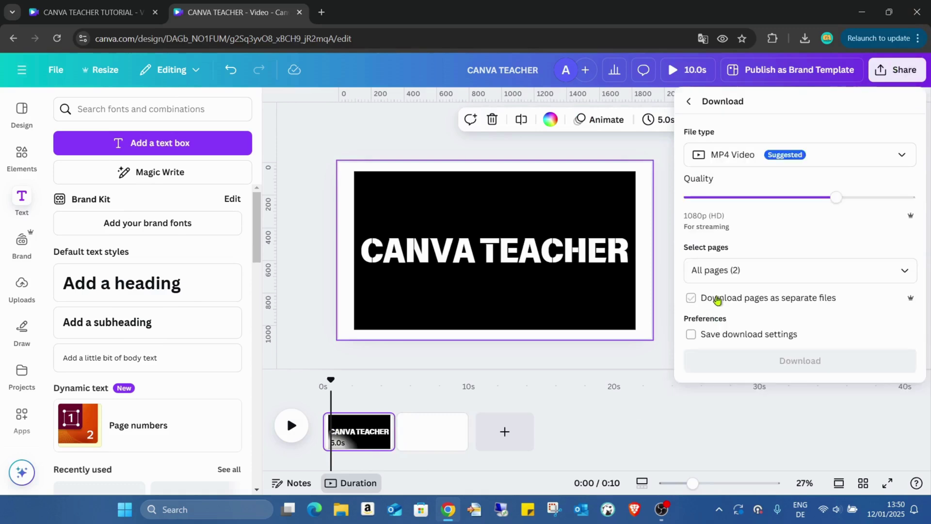
{"action": "left_click", "coordinate": [846, 146]}
{"action": "left_click", "coordinate": [847, 159]}
{"action": "left_click", "coordinate": [847, 159]}
{"action": "left_click", "coordinate": [796, 220]}
{"action": "left_click", "coordinate": [912, 330]}
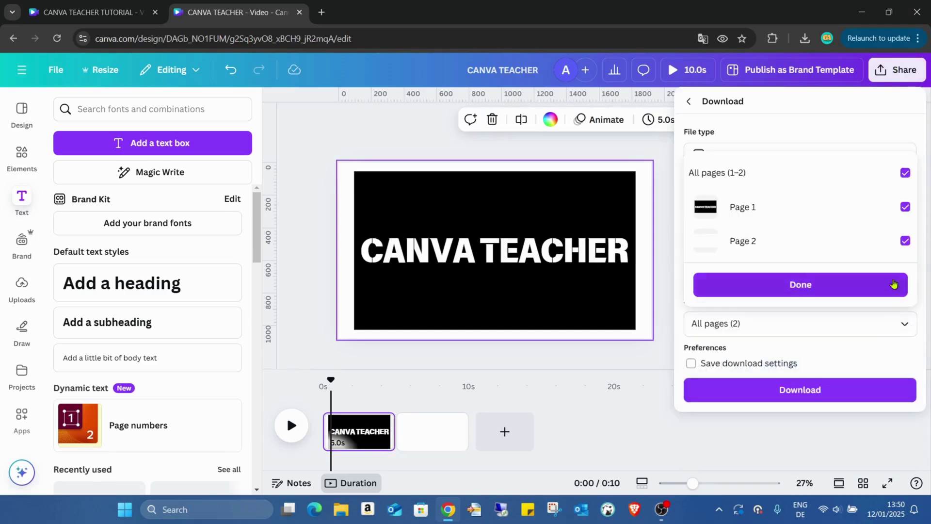
{"action": "left_click", "coordinate": [902, 173]}
{"action": "left_click", "coordinate": [904, 206]}
{"action": "left_click", "coordinate": [870, 284]}
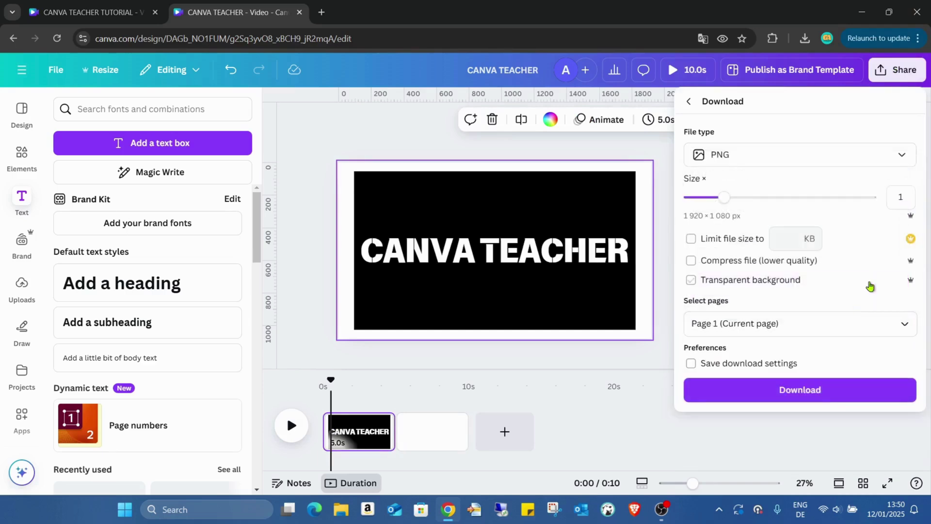
{"action": "left_click", "coordinate": [820, 397]}
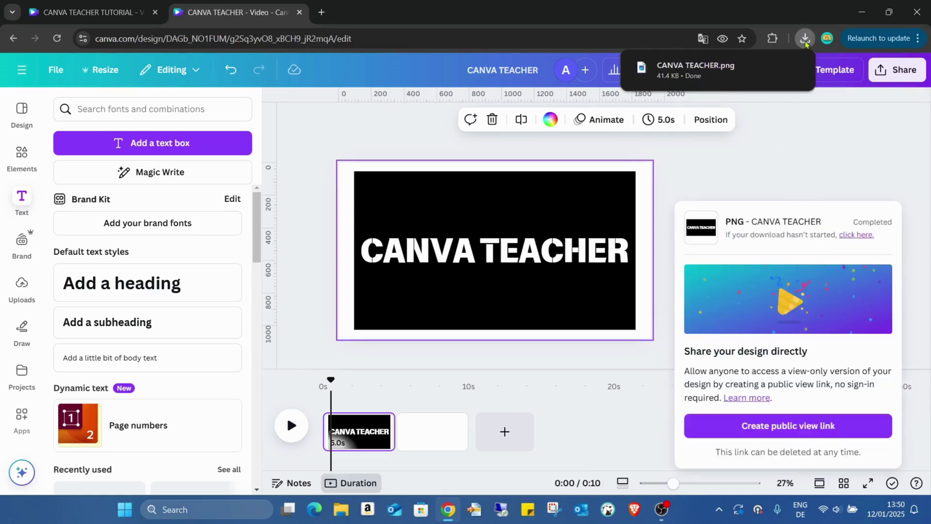
Drop CANVA TEACHER.png onto the blank page 2
{"action": "left_click", "coordinate": [420, 441]}
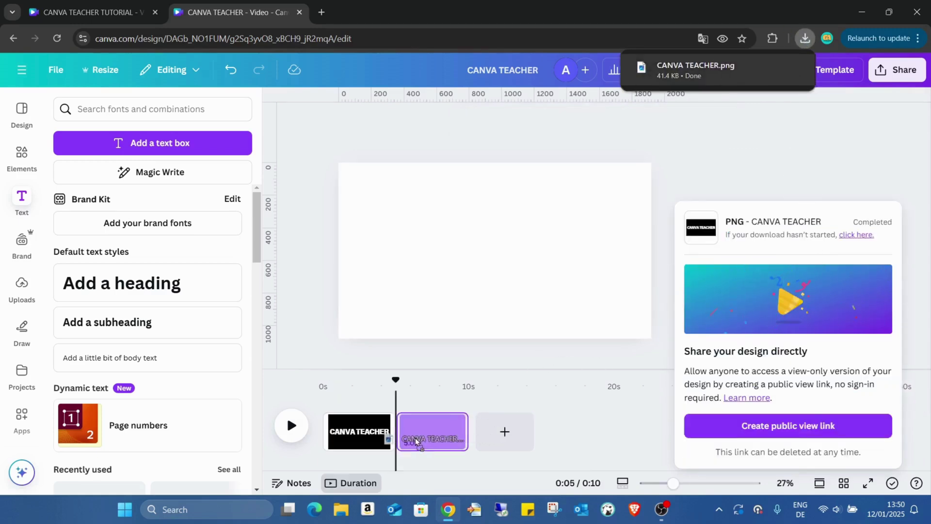
{"action": "left_click_drag", "start_coordinate": [420, 441], "coordinate": [421, 440]}
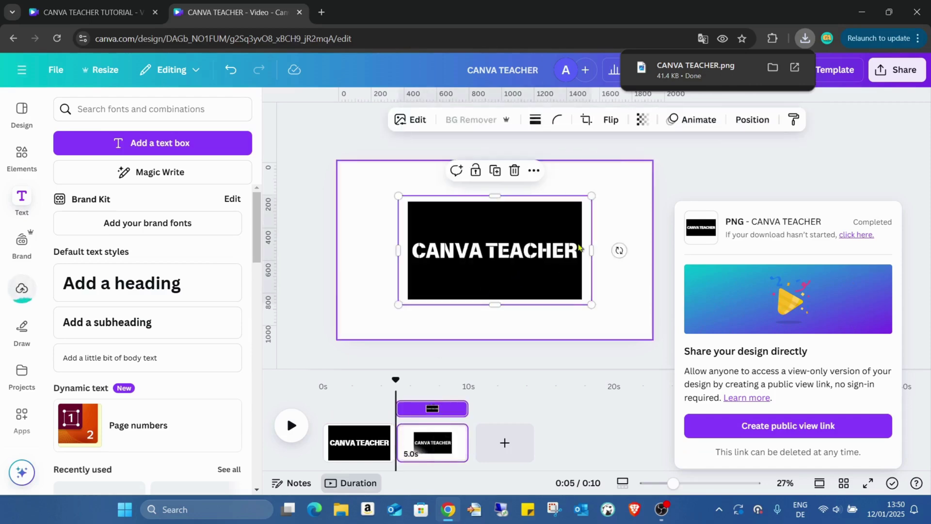
{"action": "left_click", "coordinate": [736, 189]}
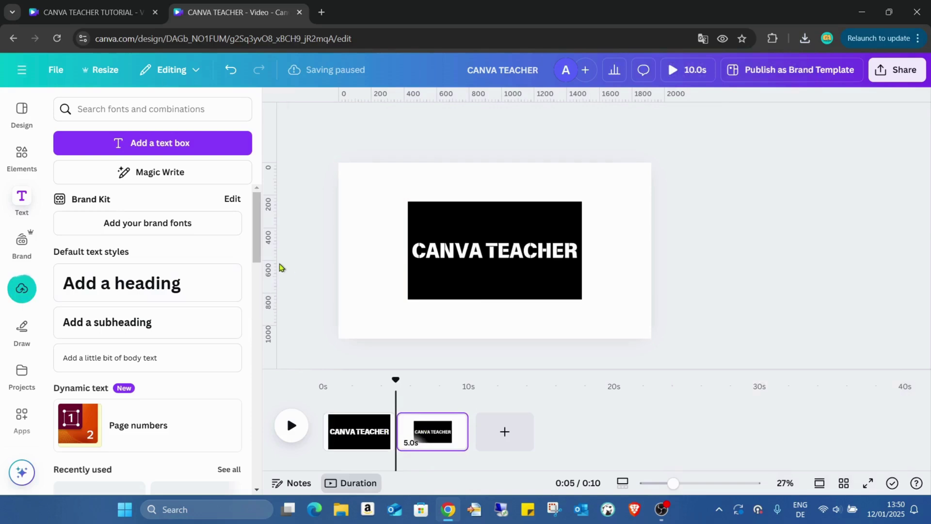
Add the 17-second classroom video from Elements and resize it to fill page 2
{"action": "left_click", "coordinate": [14, 164]}
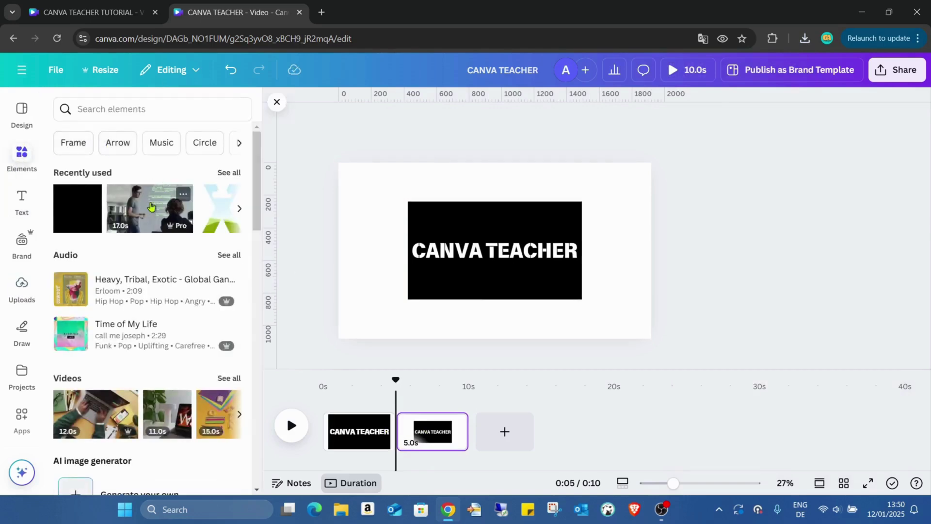
{"action": "left_click", "coordinate": [165, 209]}
{"action": "left_click_drag", "start_coordinate": [404, 175], "coordinate": [387, 173]}
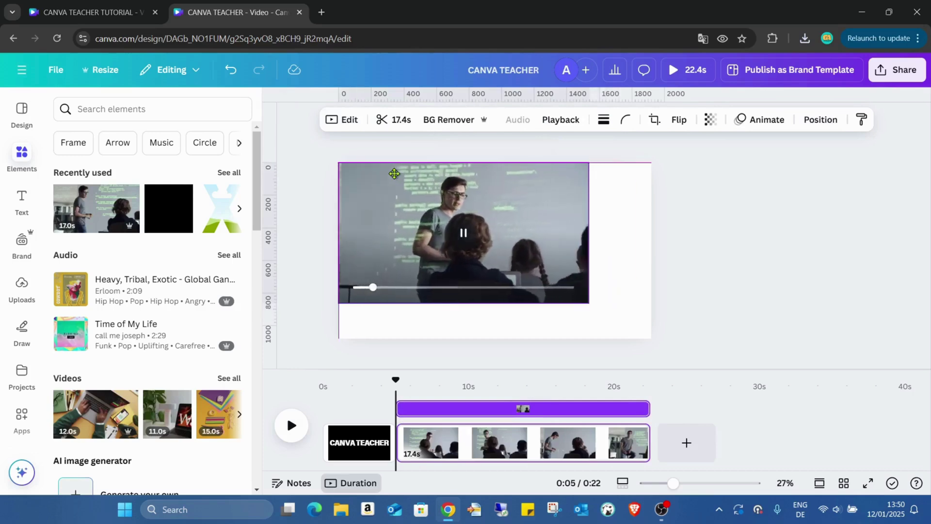
{"action": "left_click_drag", "start_coordinate": [588, 301], "coordinate": [649, 346]}
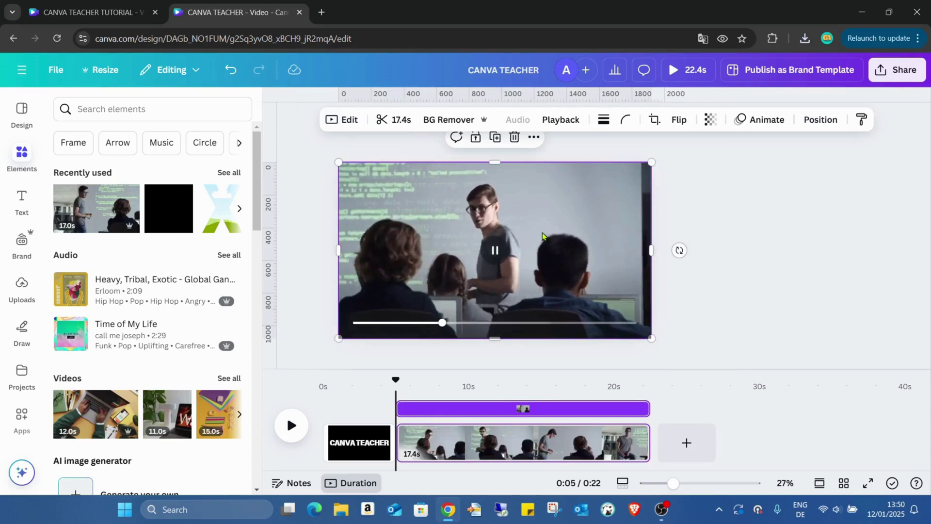
Move the CANVA TEACHER image above the video in the page's layer order
{"action": "left_click", "coordinate": [820, 120]}
{"action": "left_click", "coordinate": [203, 138]}
{"action": "left_click_drag", "start_coordinate": [183, 265], "coordinate": [183, 204]}
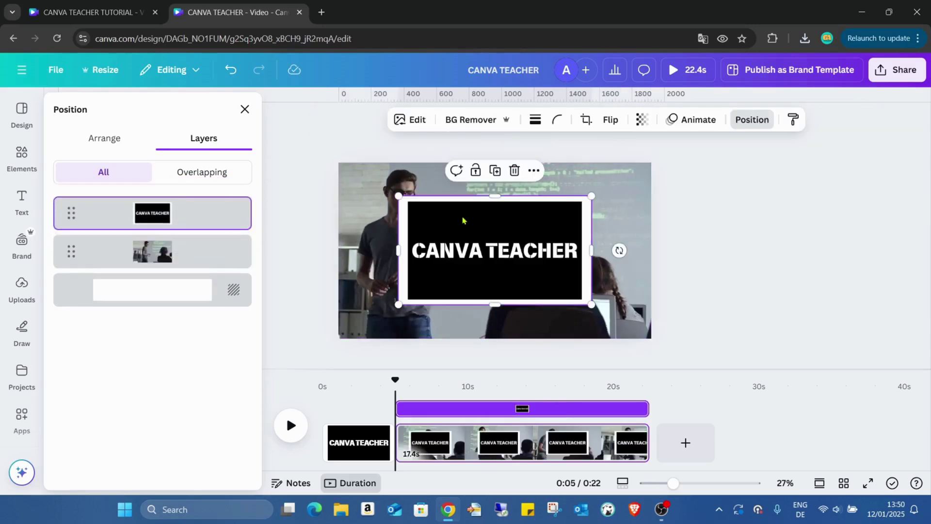
Remove the CANVA TEACHER image's background and shift it toward the top-left
{"action": "left_click", "coordinate": [469, 119]}
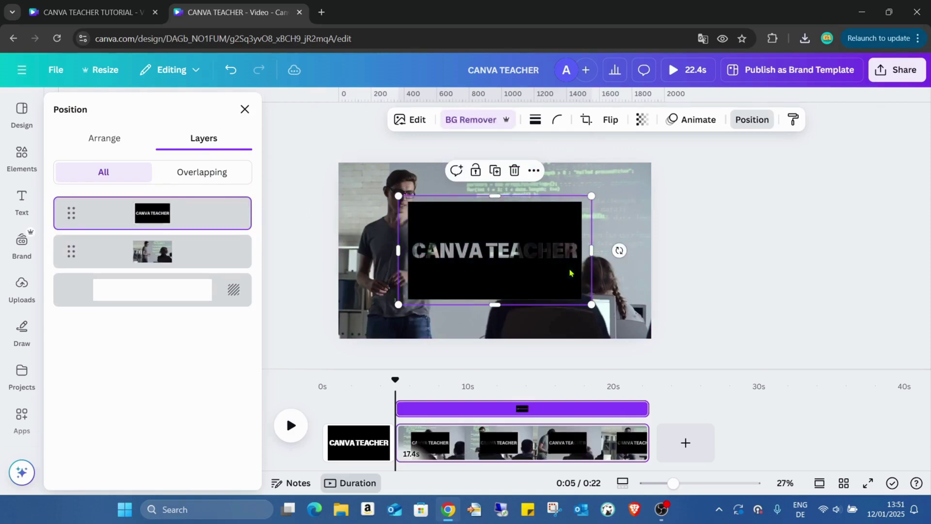
{"action": "left_click_drag", "start_coordinate": [462, 233], "coordinate": [392, 189]}
{"action": "left_click_drag", "start_coordinate": [673, 483], "coordinate": [655, 484]}
Scale the video-filled CANVA TEACHER text several times larger than the page, zooming out to 11%
{"action": "left_click_drag", "start_coordinate": [509, 256], "coordinate": [748, 398]}
{"action": "left_click_drag", "start_coordinate": [596, 290], "coordinate": [541, 228]}
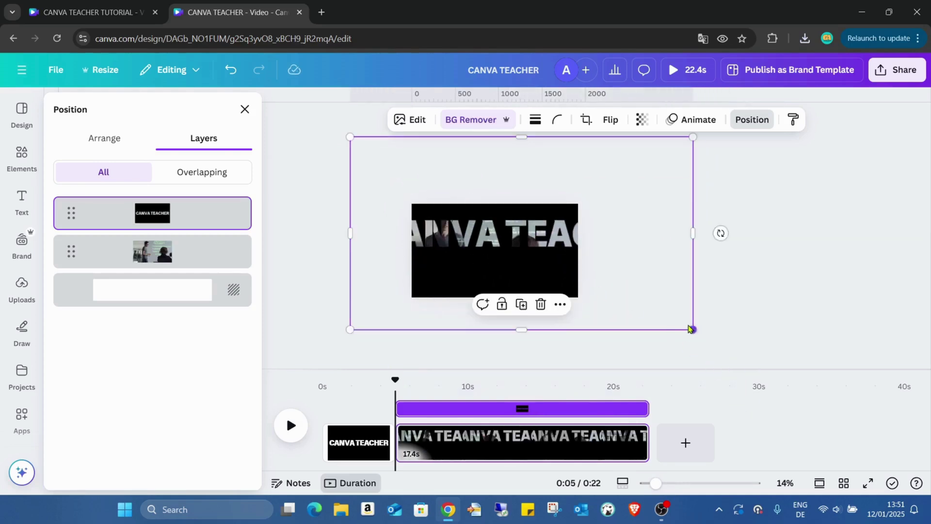
{"action": "left_click_drag", "start_coordinate": [691, 326], "coordinate": [895, 434]}
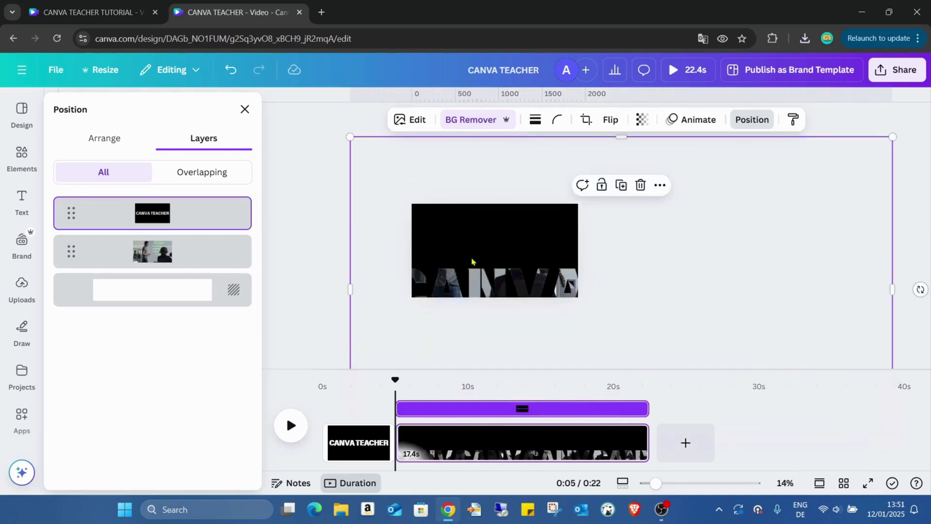
{"action": "left_click_drag", "start_coordinate": [489, 279], "coordinate": [512, 251]}
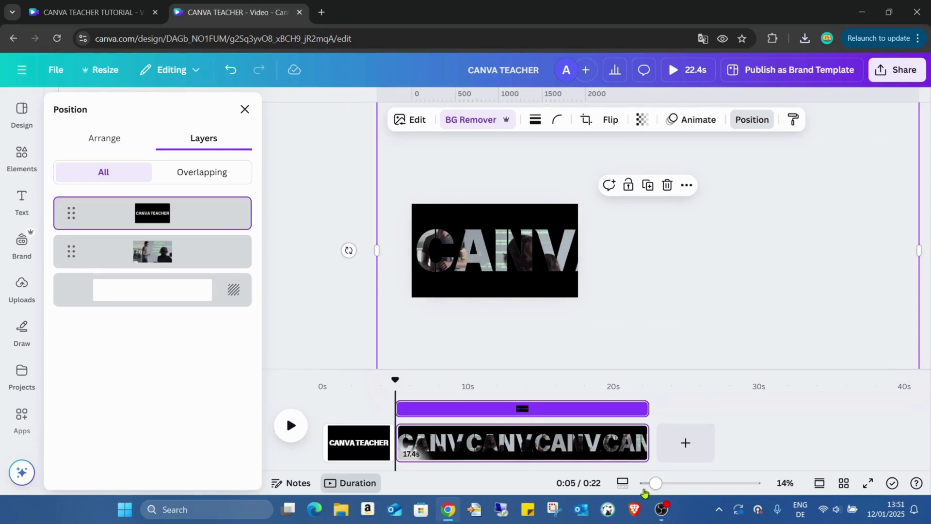
{"action": "left_click_drag", "start_coordinate": [655, 483], "coordinate": [648, 483]}
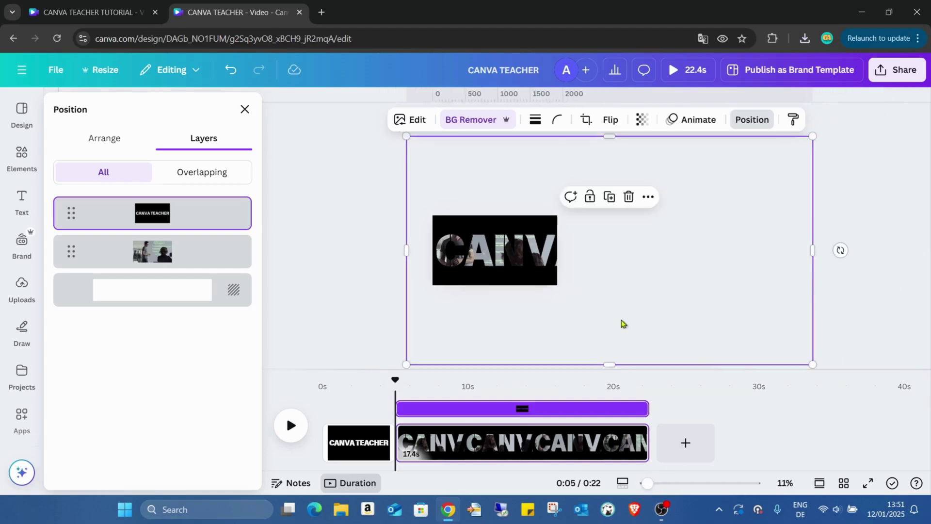
{"action": "left_click_drag", "start_coordinate": [815, 362], "coordinate": [871, 396]}
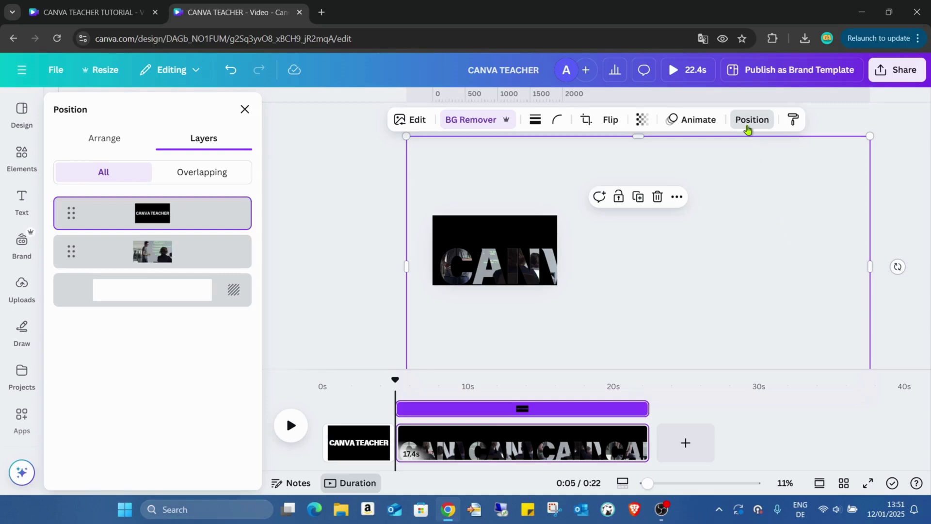
Align the oversized video-filled CANVA TEACHER element to the page's middle
{"action": "left_click", "coordinate": [751, 120]}
{"action": "left_click", "coordinate": [751, 120]}
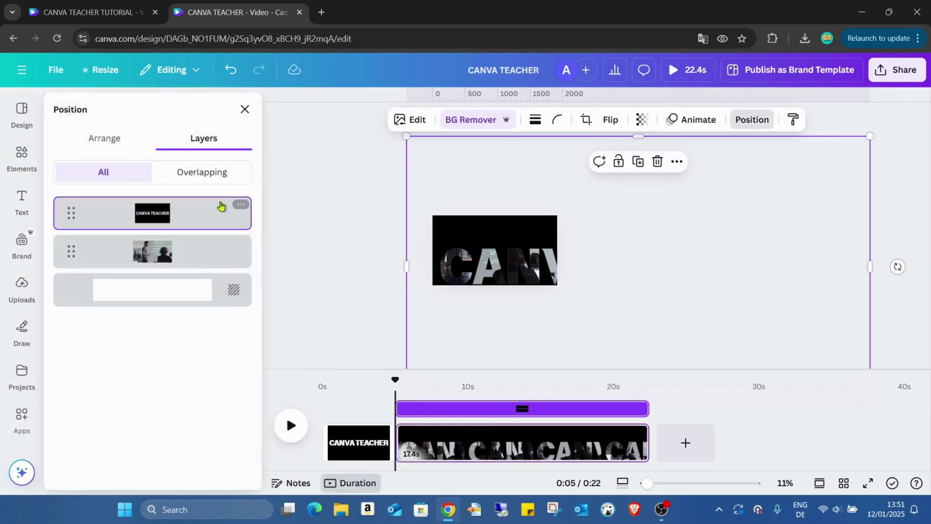
{"action": "left_click", "coordinate": [93, 141]}
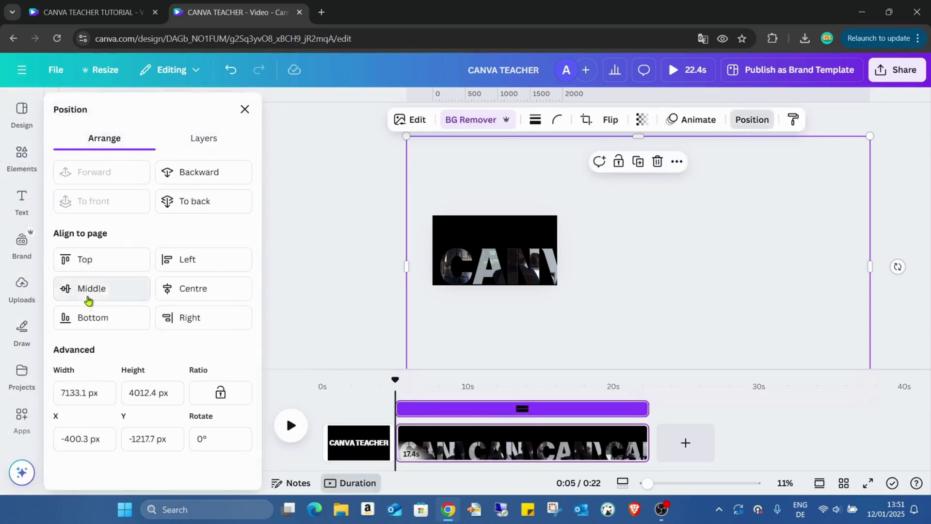
{"action": "left_click", "coordinate": [88, 298]}
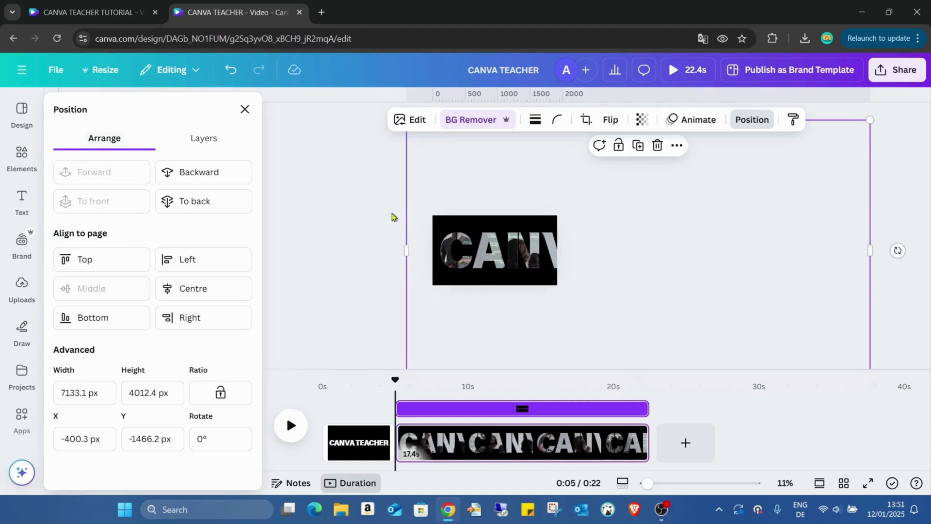
{"action": "left_click", "coordinate": [601, 251]}
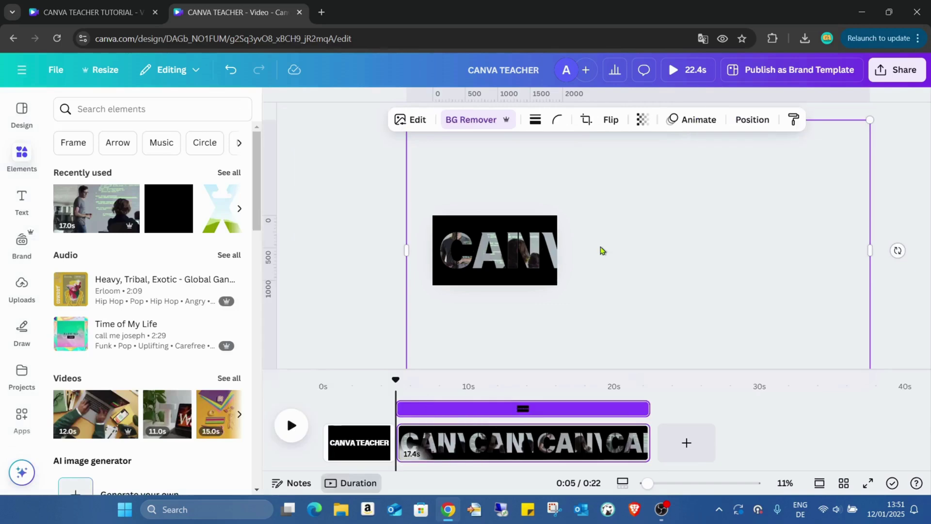
{"action": "left_click", "coordinate": [895, 208]}
{"action": "left_click", "coordinate": [556, 256]}
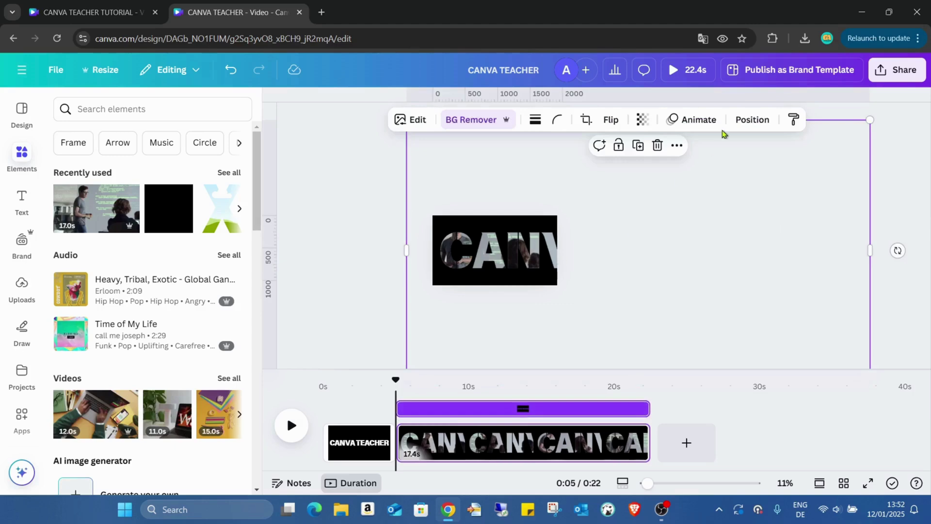
Give the video-filled text a custom motion path with Smooth movement and speed lowered
{"action": "left_click", "coordinate": [710, 120]}
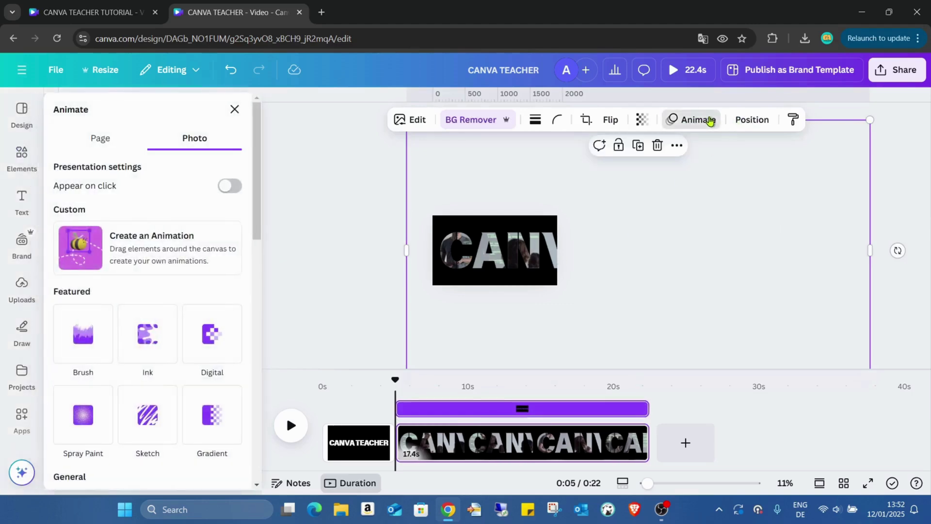
{"action": "left_click", "coordinate": [147, 249]}
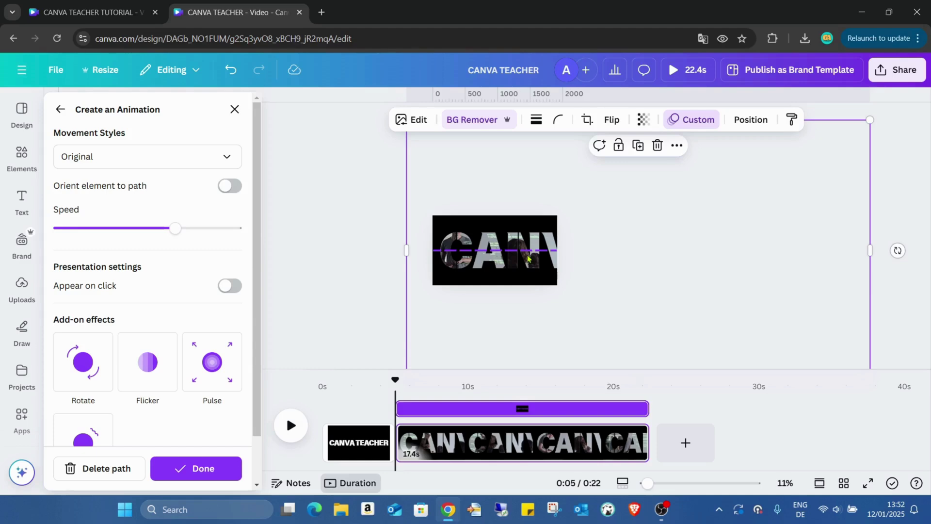
{"action": "left_click", "coordinate": [203, 163]}
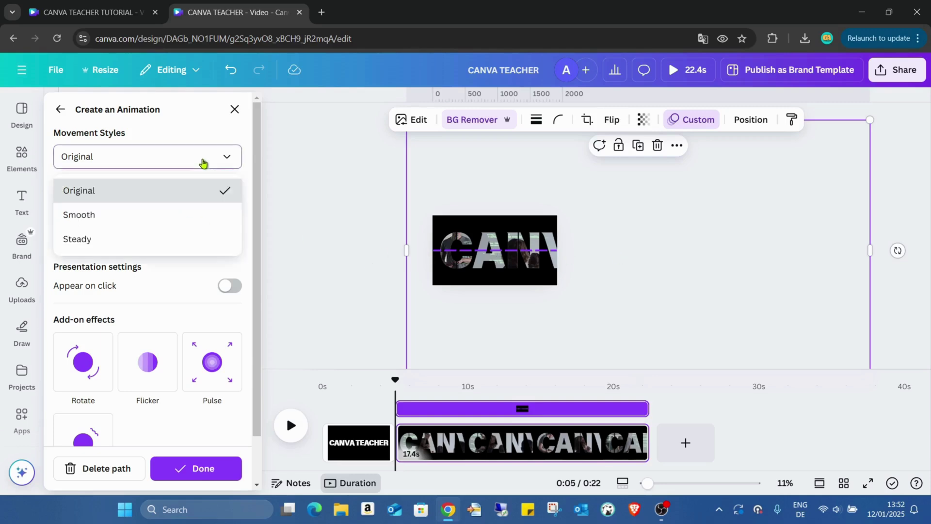
{"action": "left_click", "coordinate": [173, 217]}
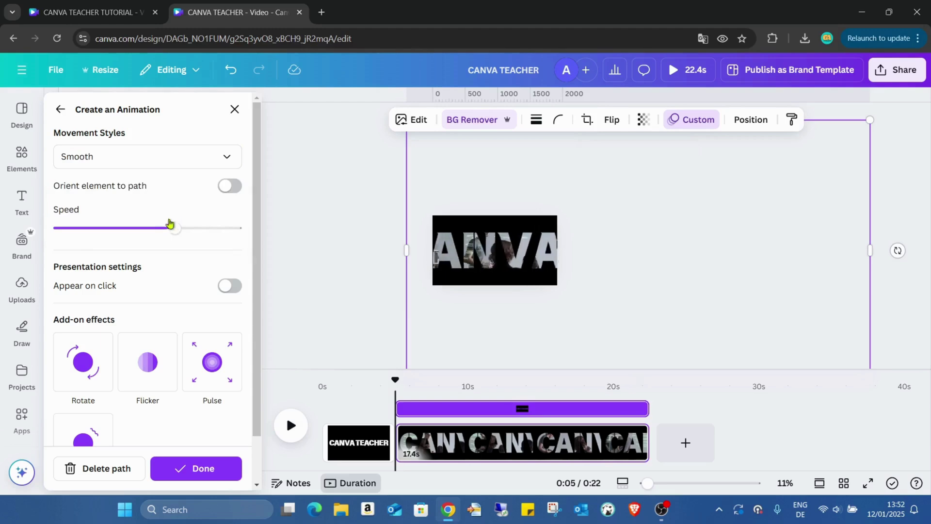
{"action": "left_click_drag", "start_coordinate": [173, 229], "coordinate": [86, 236]}
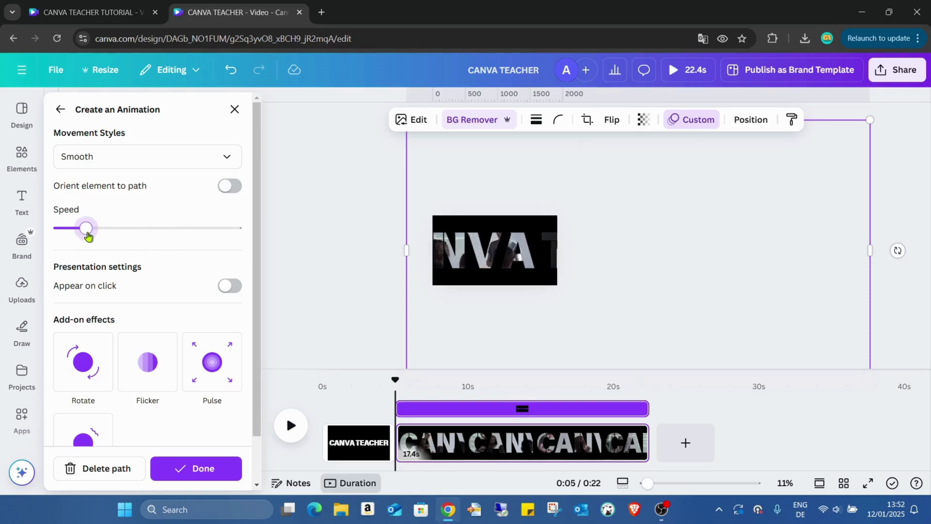
Move the white CANVA TEACHER title down to the bottom of the page
{"action": "left_click_drag", "start_coordinate": [655, 489], "coordinate": [687, 487]}
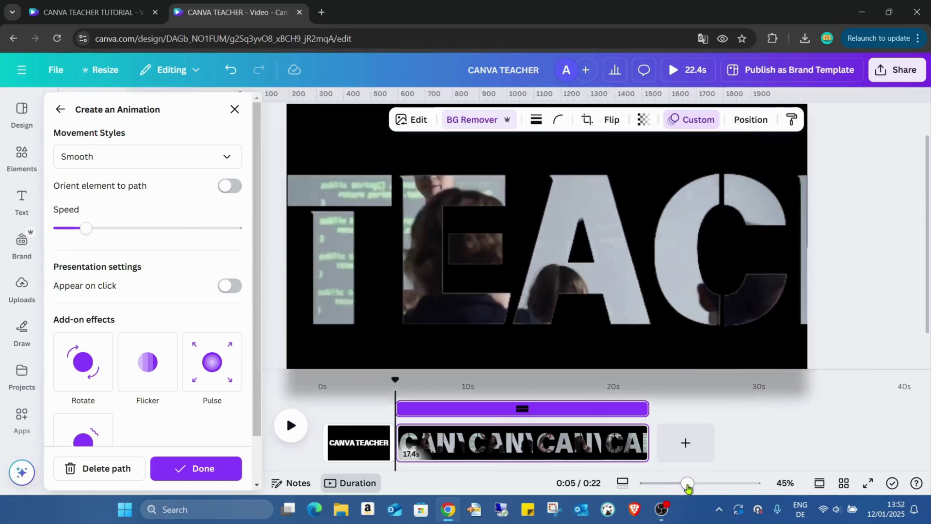
{"action": "scroll", "coordinate": [844, 273], "scroll_direction": "down", "scroll_amount": 3}
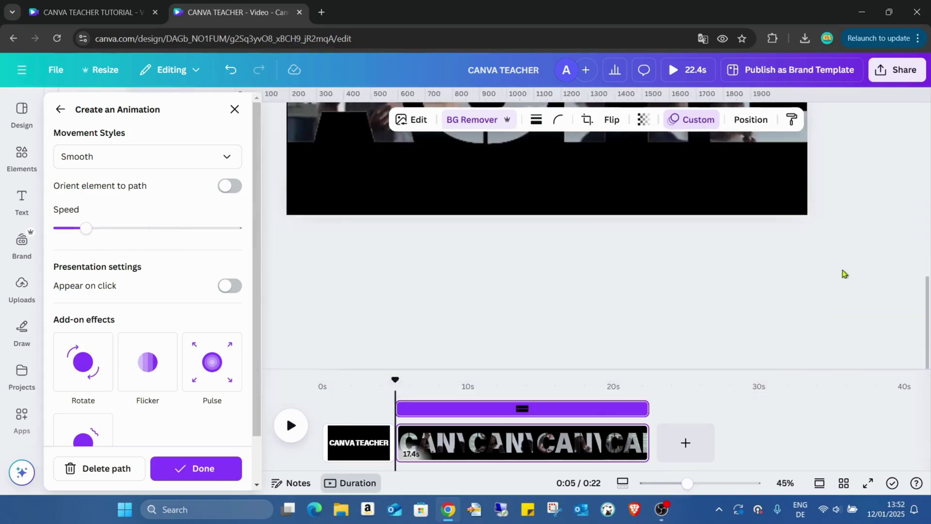
{"action": "scroll", "coordinate": [684, 269], "scroll_direction": "up", "scroll_amount": 2}
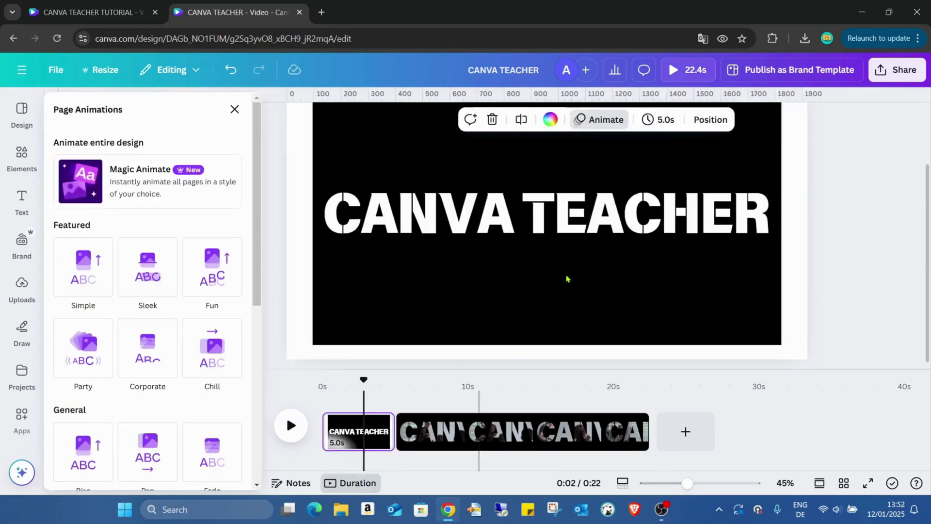
{"action": "left_click", "coordinate": [537, 241]}
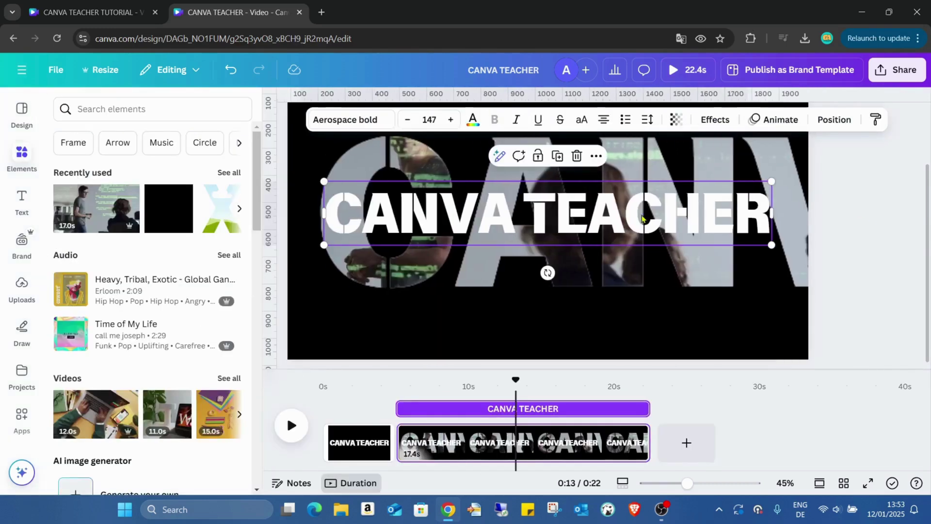
{"action": "left_click_drag", "start_coordinate": [652, 214], "coordinate": [646, 331]}
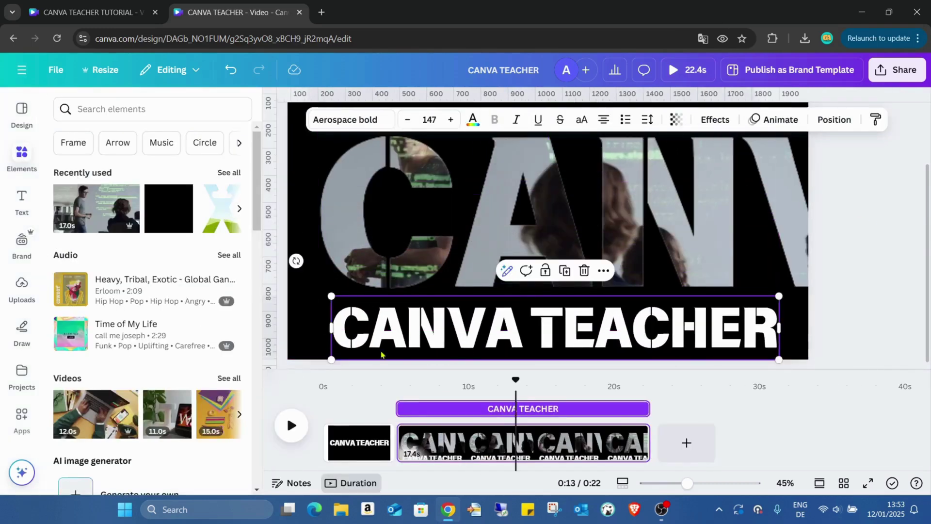
Delete the 5-second first page and trim the title to run from about 4.4 to 9.3 seconds
{"action": "left_click", "coordinate": [375, 444]}
{"action": "key", "text": "Delete"}
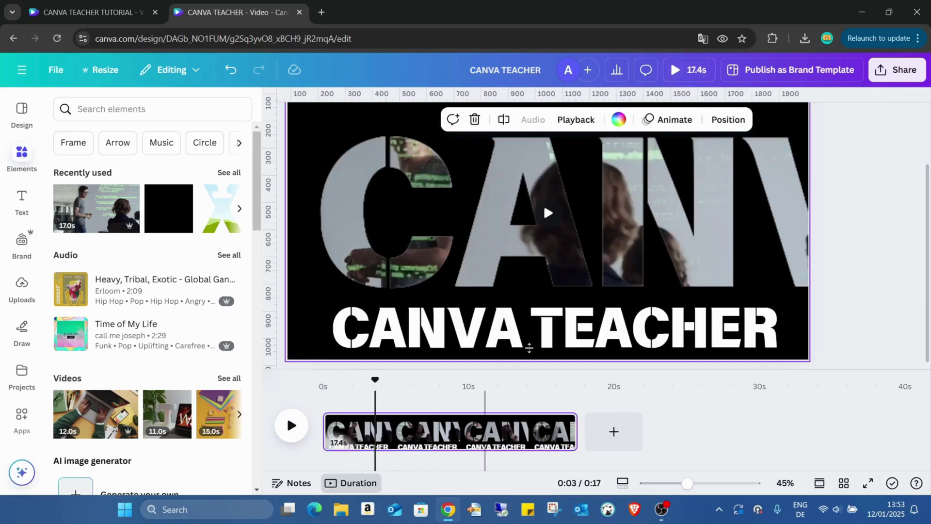
{"action": "left_click", "coordinate": [557, 327]}
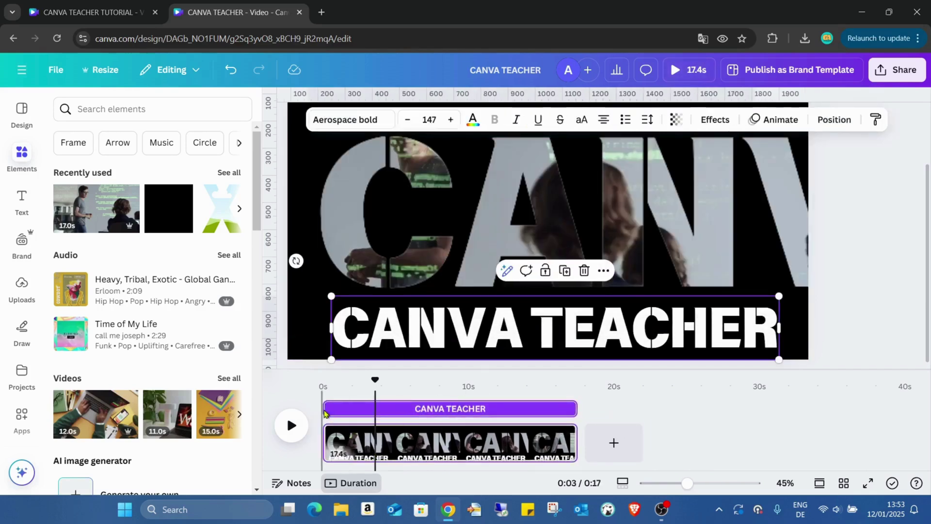
{"action": "left_click_drag", "start_coordinate": [326, 410], "coordinate": [389, 409]}
{"action": "left_click_drag", "start_coordinate": [576, 405], "coordinate": [522, 407]}
Jump to 0:06 to preview the title, then reselect it
{"action": "left_click", "coordinate": [526, 315]}
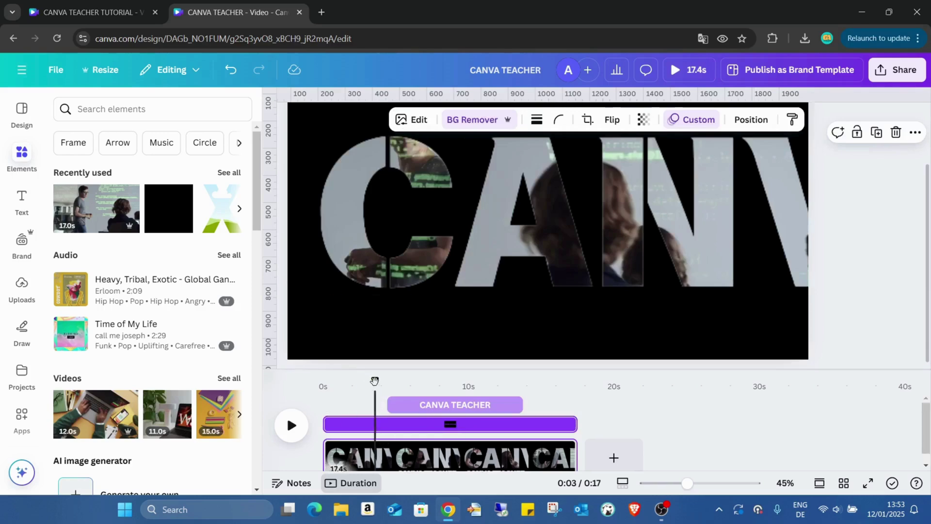
{"action": "left_click_drag", "start_coordinate": [374, 381], "coordinate": [413, 381]}
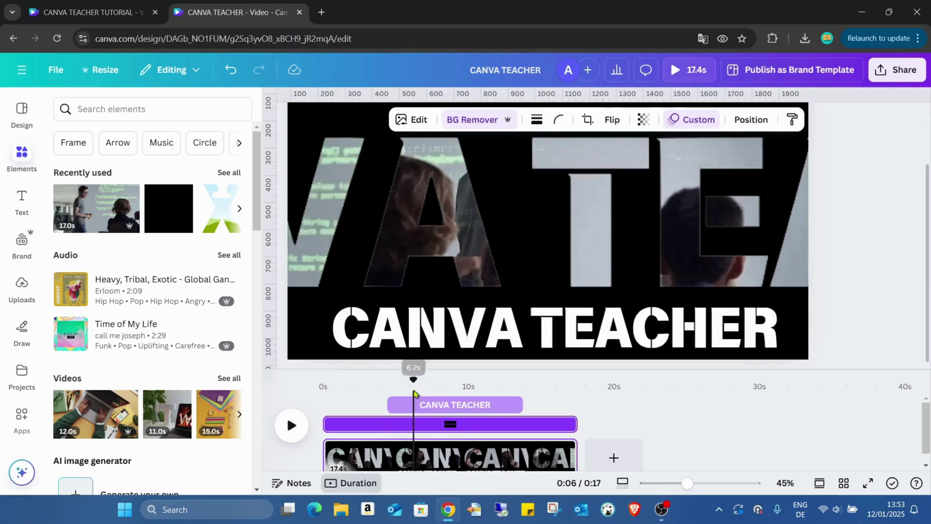
{"action": "left_click", "coordinate": [557, 312]}
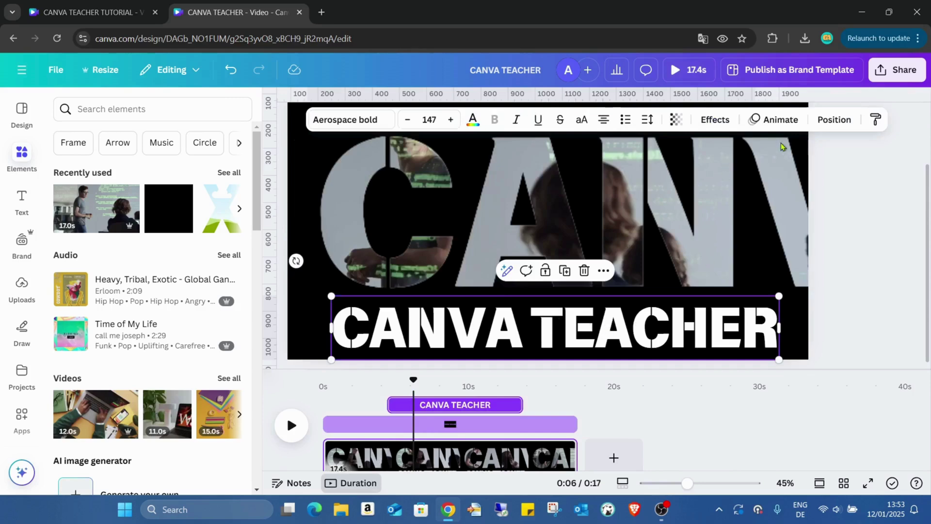
Centre the CANVA TEACHER title horizontally and apply Burst set to On enter with lowered intensity
{"action": "left_click", "coordinate": [834, 121]}
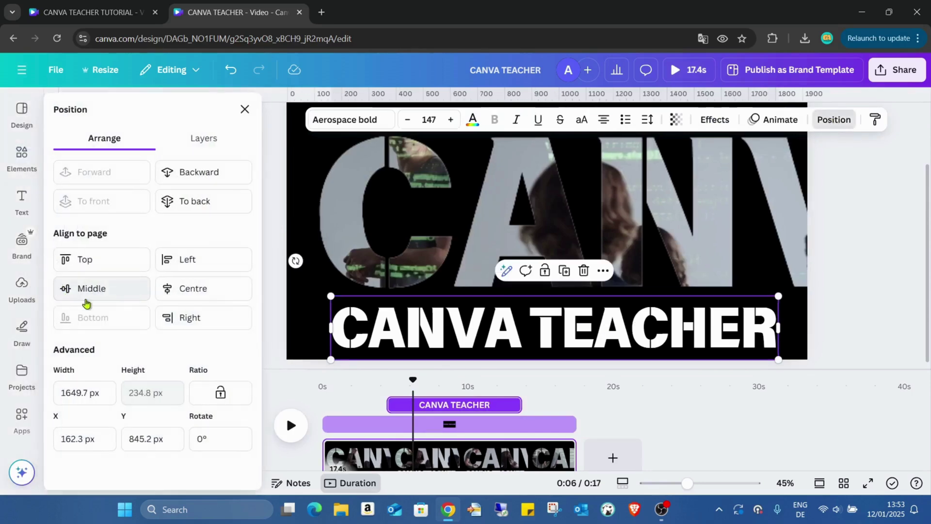
{"action": "left_click", "coordinate": [237, 289]}
{"action": "left_click", "coordinate": [776, 121]}
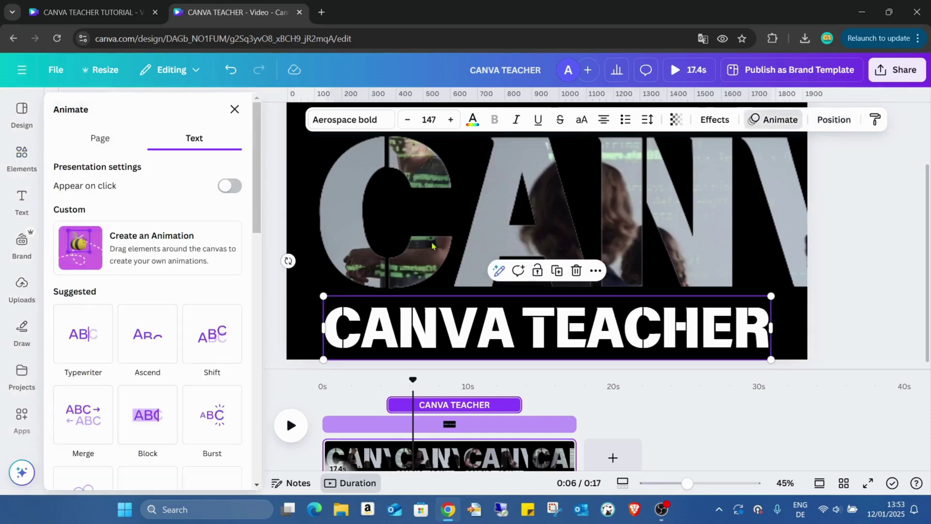
{"action": "scroll", "coordinate": [221, 331], "scroll_direction": "down", "scroll_amount": 4}
{"action": "left_click", "coordinate": [213, 229]}
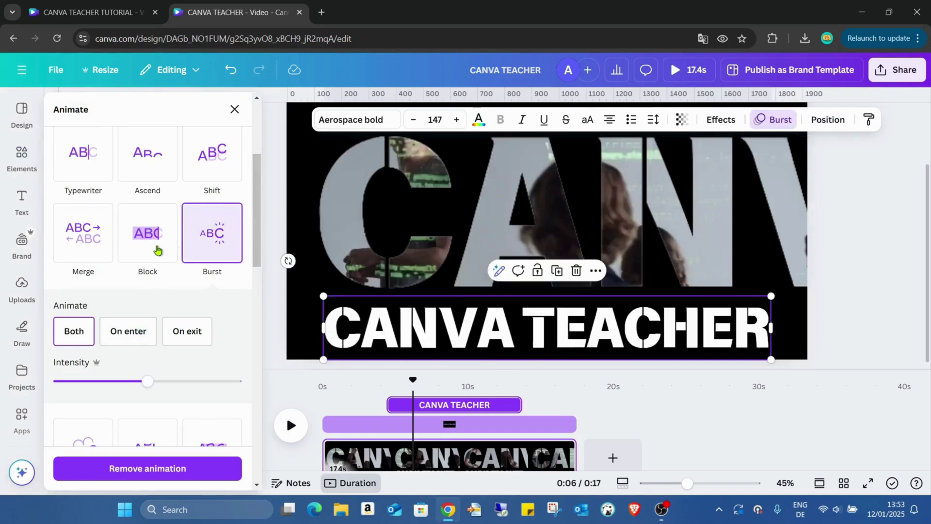
{"action": "left_click", "coordinate": [132, 323]}
{"action": "left_click_drag", "start_coordinate": [147, 382], "coordinate": [84, 381]}
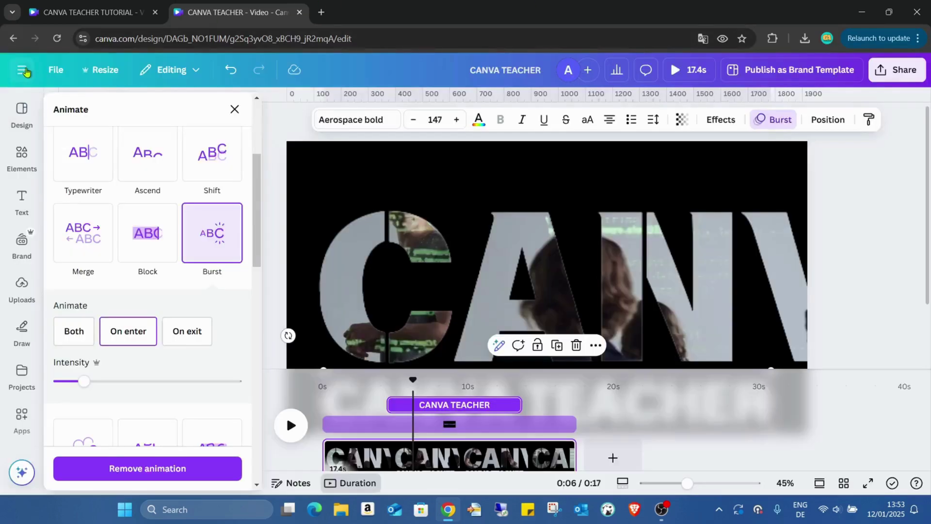
Shorten the first title clip so it ends around 9 seconds
{"action": "left_click", "coordinate": [461, 410]}
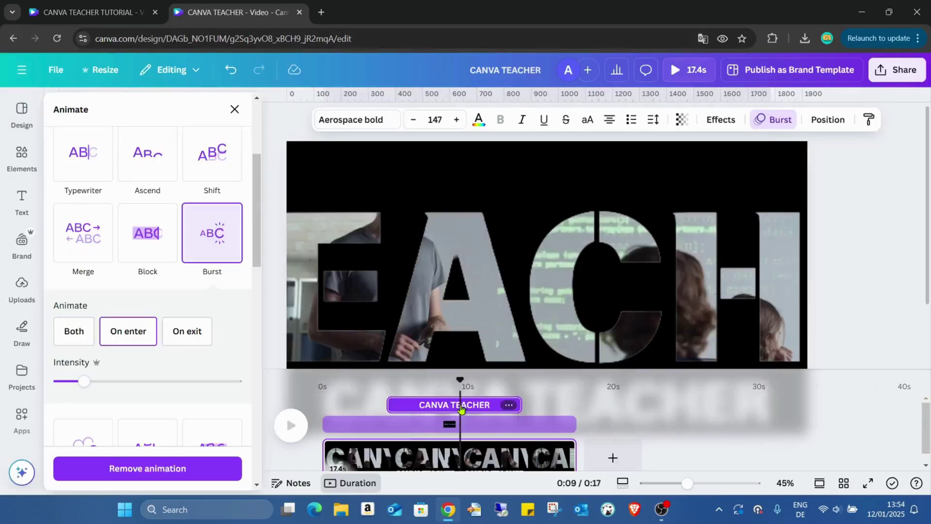
{"action": "left_click_drag", "start_coordinate": [518, 405], "coordinate": [458, 405]}
{"action": "left_click", "coordinate": [420, 411]}
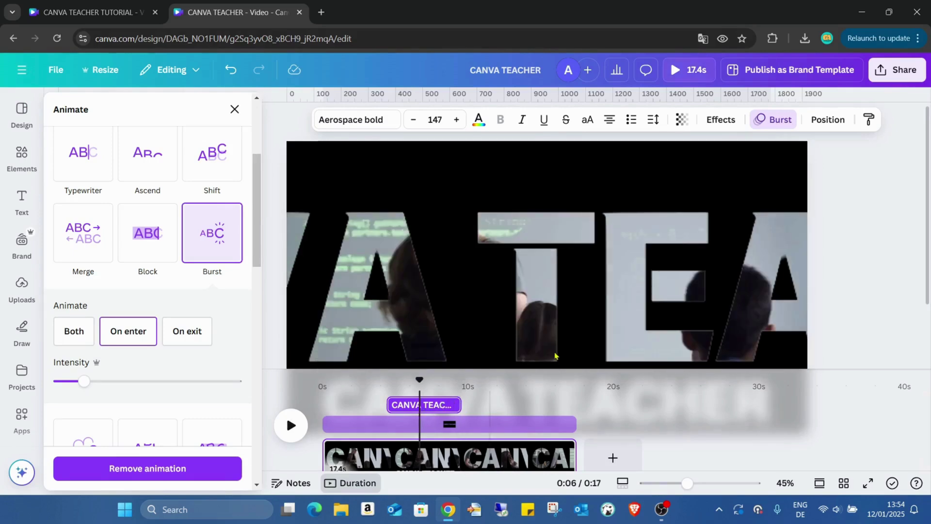
Set the second title copy to start near 9 seconds and trim its end
{"action": "left_click", "coordinate": [538, 322]}
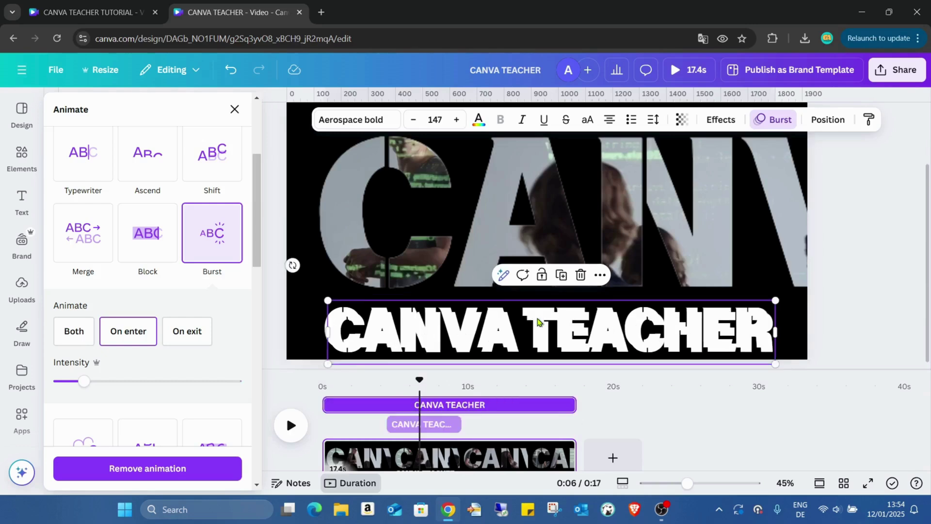
{"action": "left_click_drag", "start_coordinate": [330, 405], "coordinate": [440, 404]}
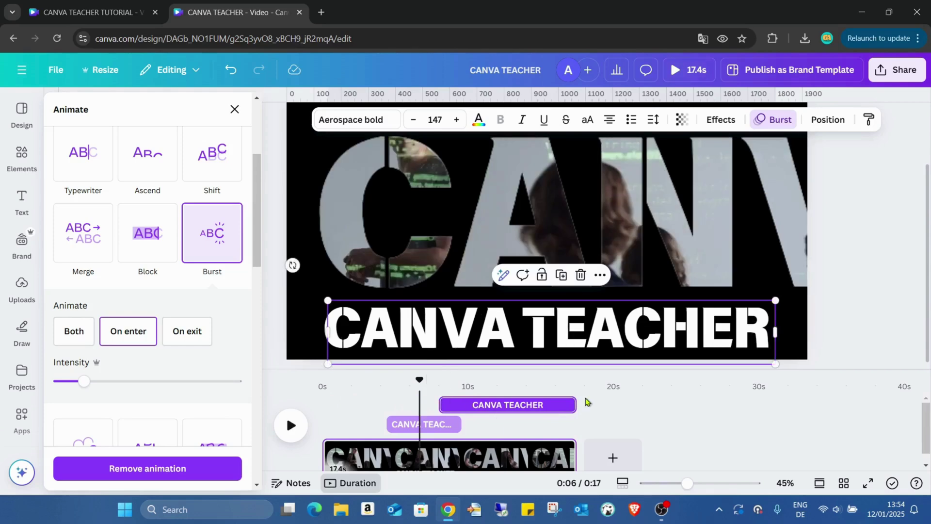
{"action": "left_click_drag", "start_coordinate": [577, 405], "coordinate": [518, 405]}
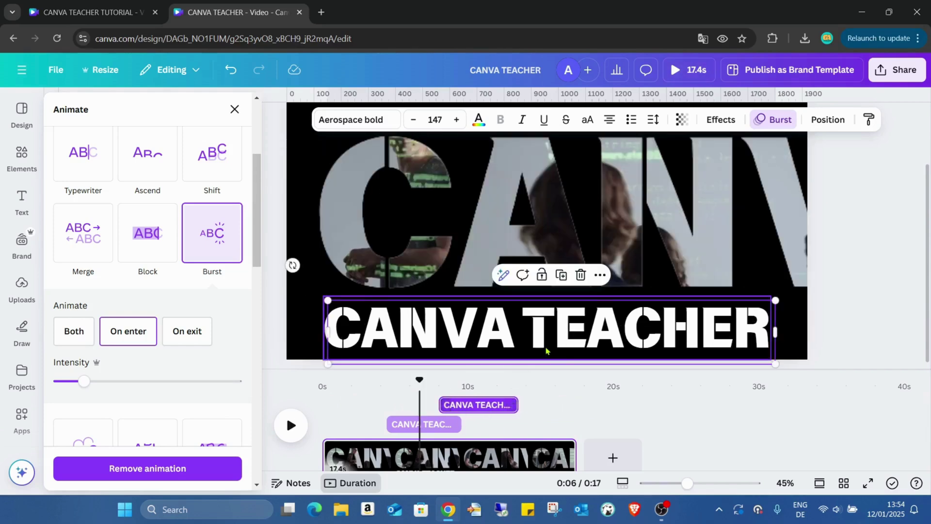
{"action": "left_click", "coordinate": [462, 410]}
Swap the second title's Burst for a rightward Block exit animation and preview it full screen
{"action": "left_click", "coordinate": [773, 119]}
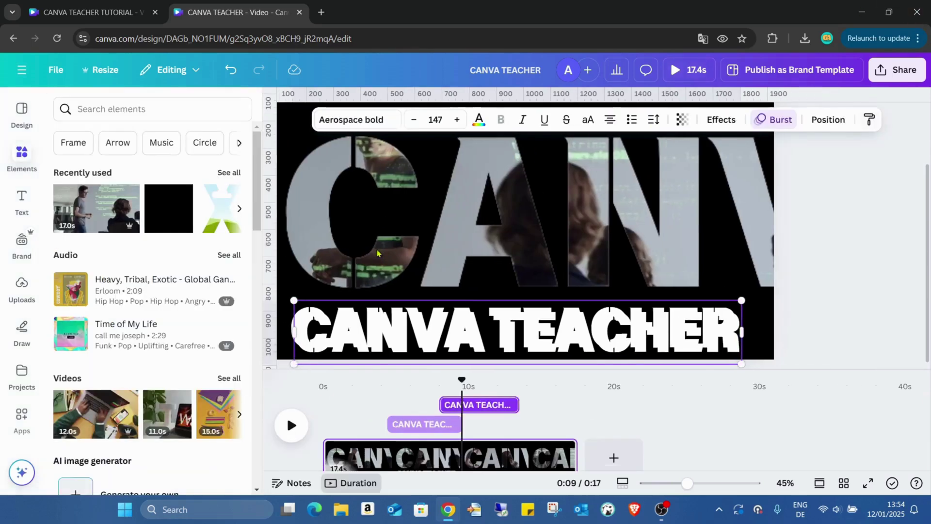
{"action": "left_click", "coordinate": [774, 121]}
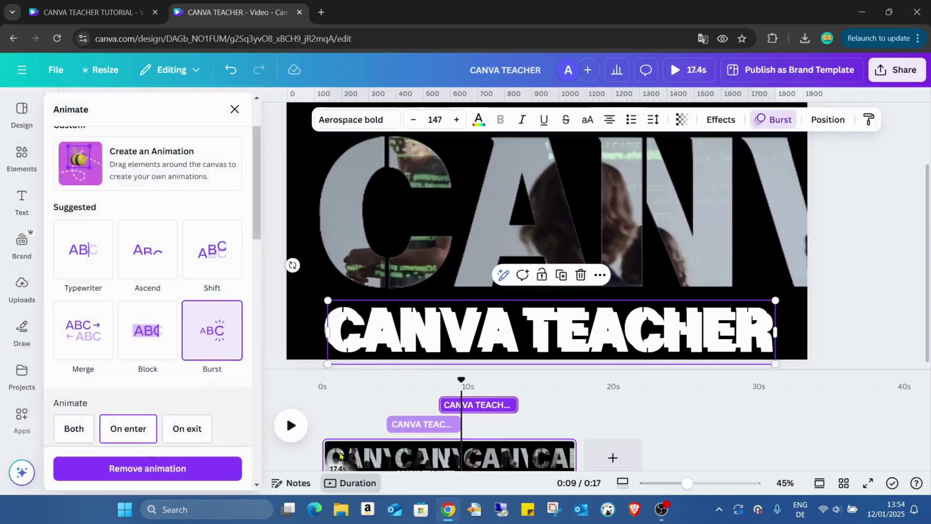
{"action": "left_click", "coordinate": [198, 478]}
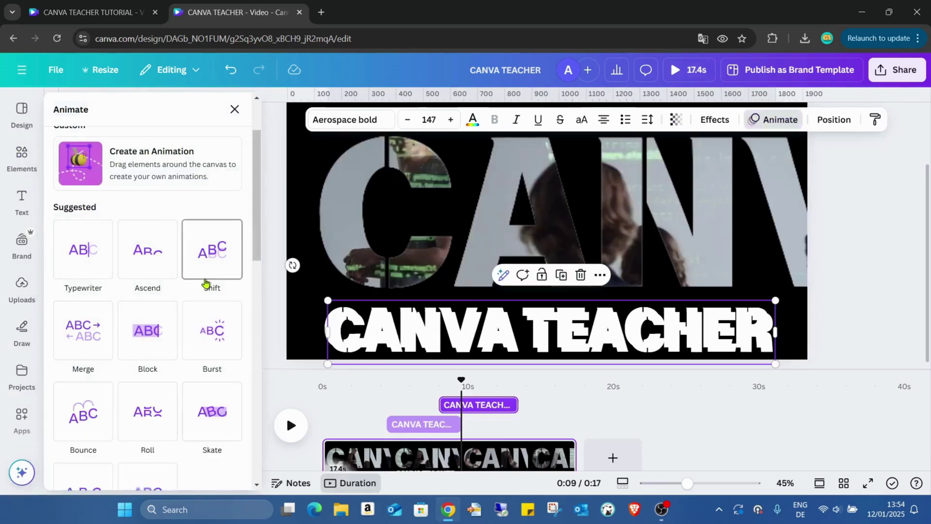
{"action": "scroll", "coordinate": [206, 271], "scroll_direction": "down", "scroll_amount": 1}
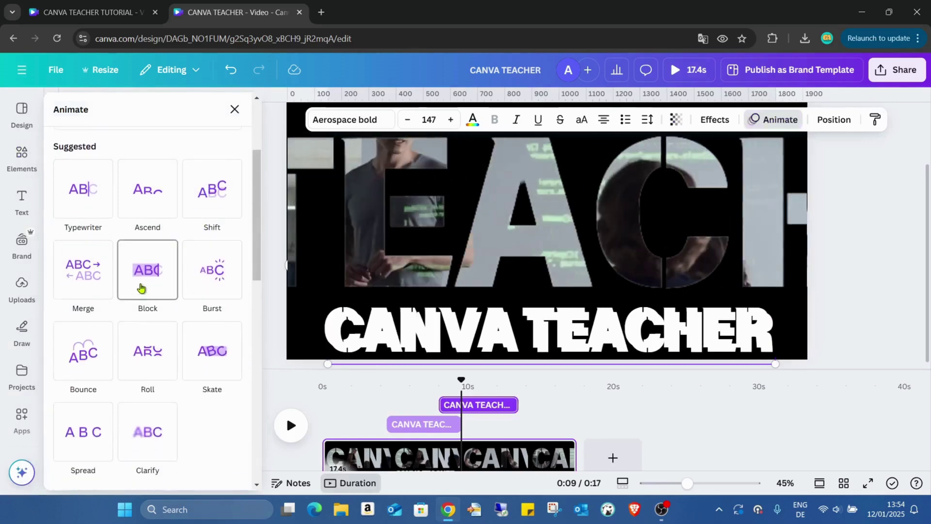
{"action": "left_click", "coordinate": [141, 288]}
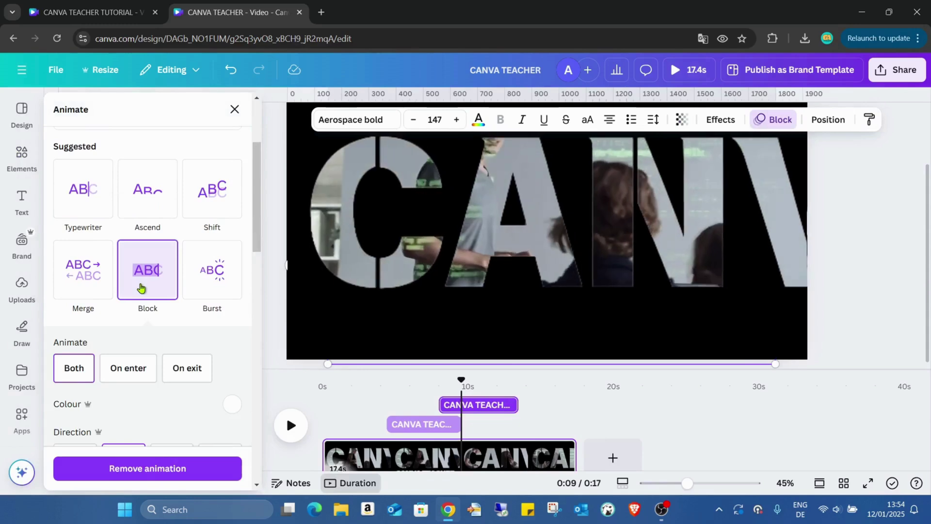
{"action": "scroll", "coordinate": [194, 383], "scroll_direction": "down", "scroll_amount": 2}
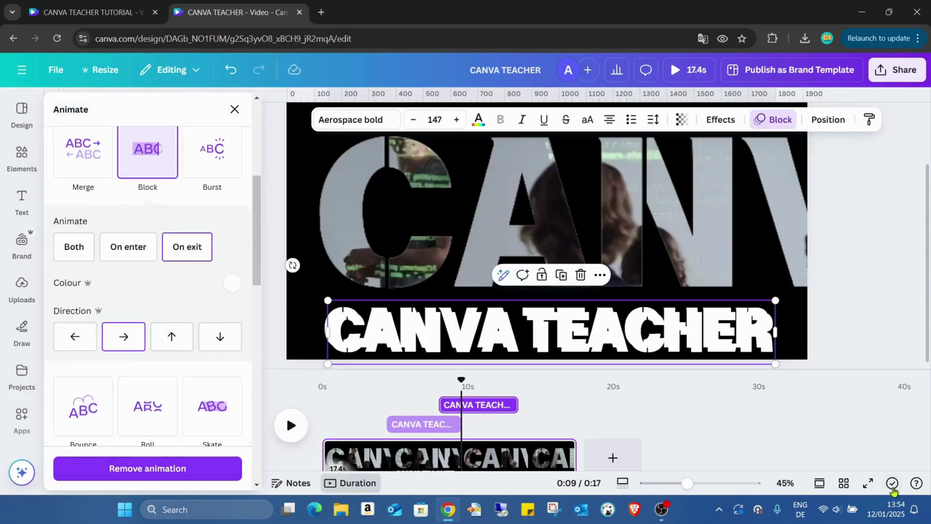
{"action": "left_click", "coordinate": [864, 488]}
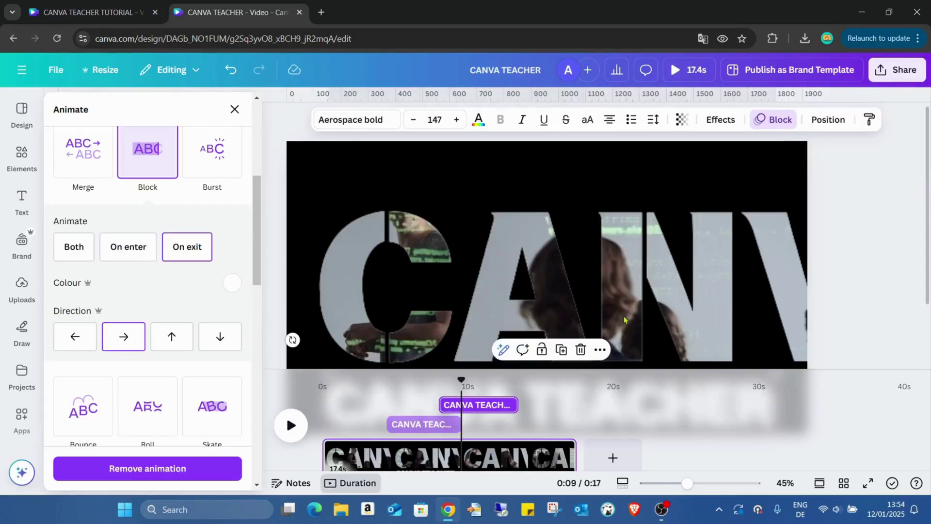
{"action": "scroll", "coordinate": [759, 353], "scroll_direction": "down", "scroll_amount": 2}
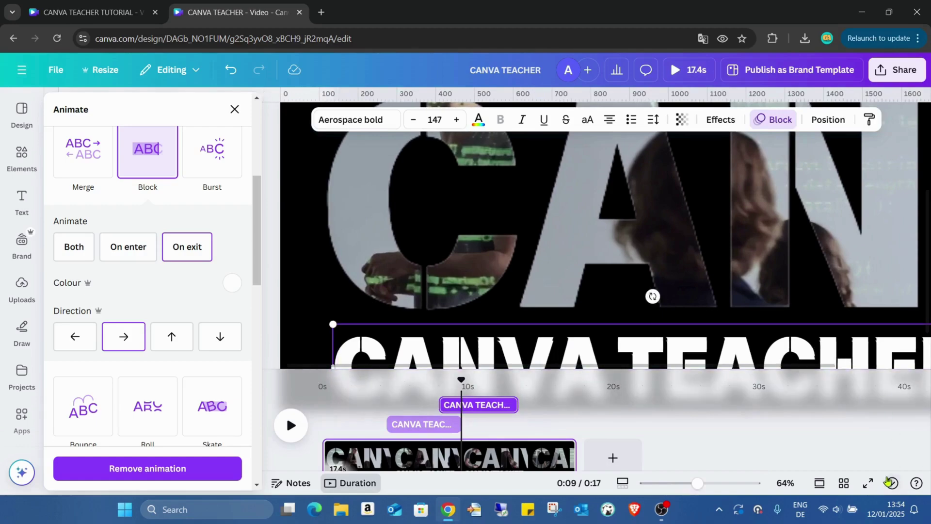
Preview the video full screen, then nudge the title slightly upward
{"action": "left_click", "coordinate": [870, 484]}
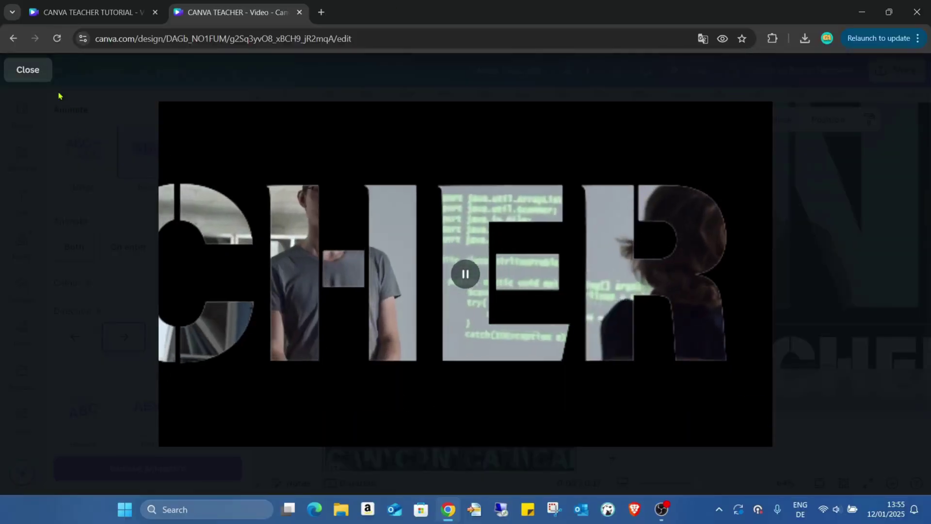
{"action": "left_click", "coordinate": [29, 70]}
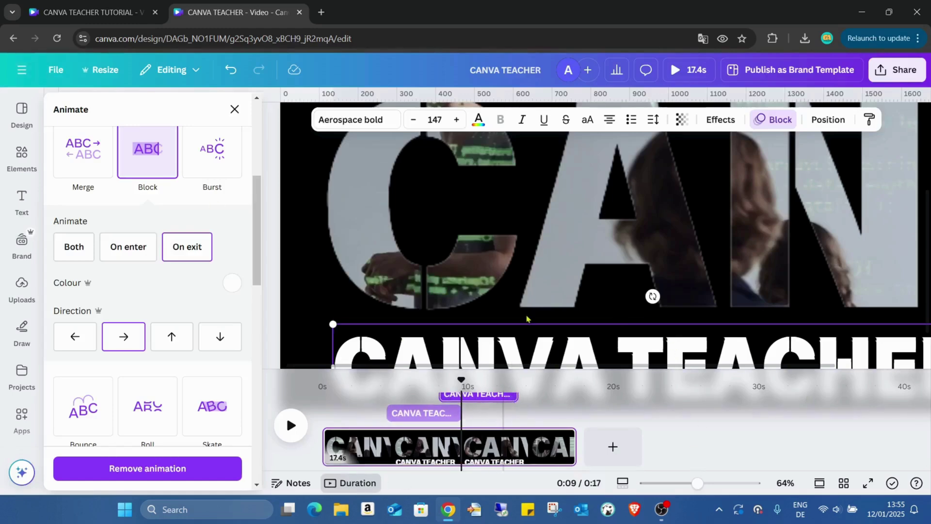
{"action": "scroll", "coordinate": [596, 258], "scroll_direction": "down", "scroll_amount": 2}
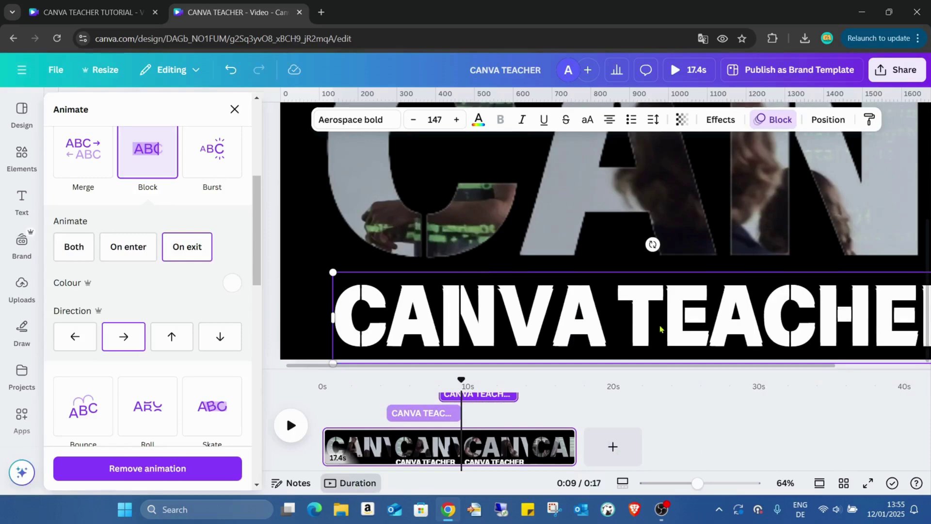
{"action": "left_click_drag", "start_coordinate": [640, 306], "coordinate": [642, 304]}
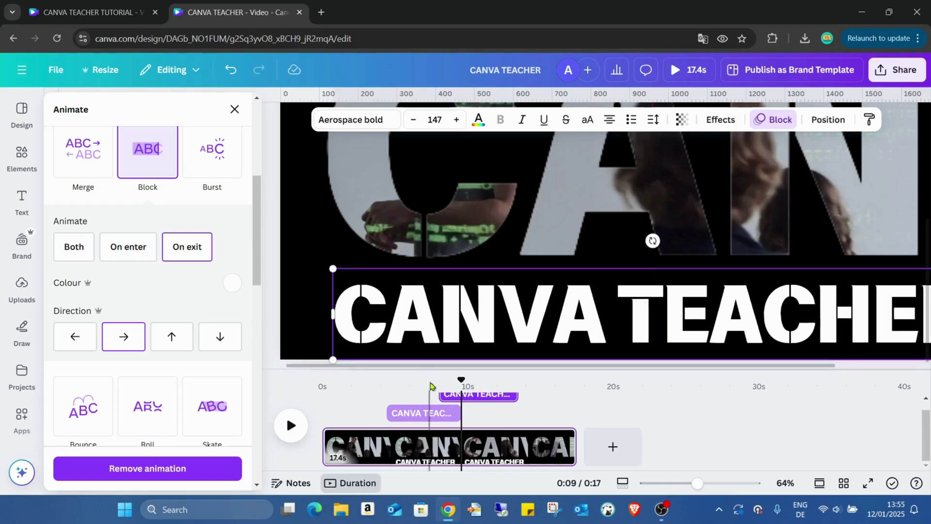
Check the animation settings on both title clips and return playback to 5 seconds
{"action": "left_click", "coordinate": [428, 417]}
{"action": "left_click", "coordinate": [462, 403]}
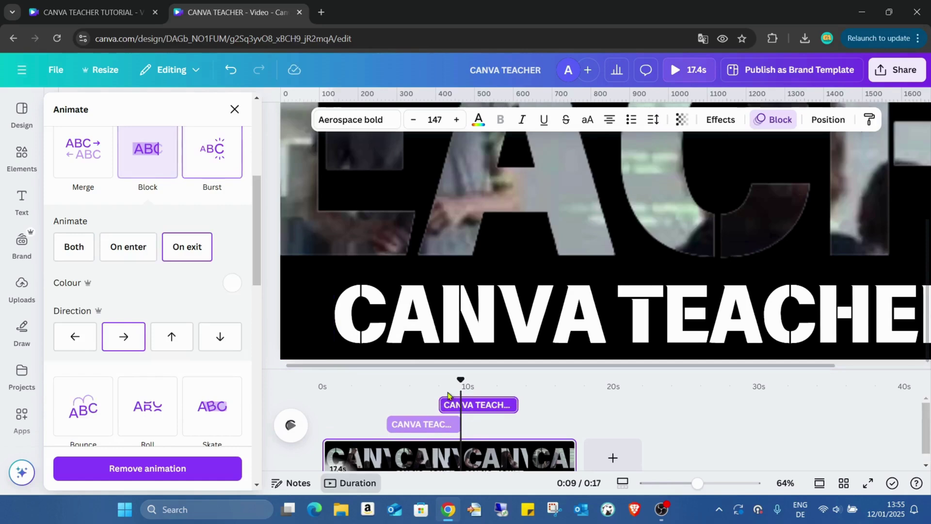
{"action": "left_click_drag", "start_coordinate": [461, 380], "coordinate": [532, 395]}
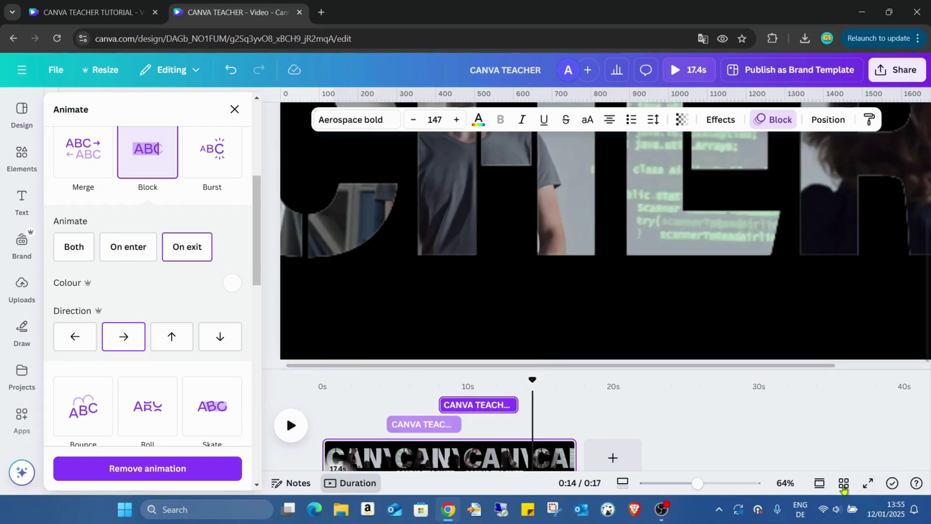
Play the finished 17-second video full screen from the start
{"action": "left_click", "coordinate": [868, 492]}
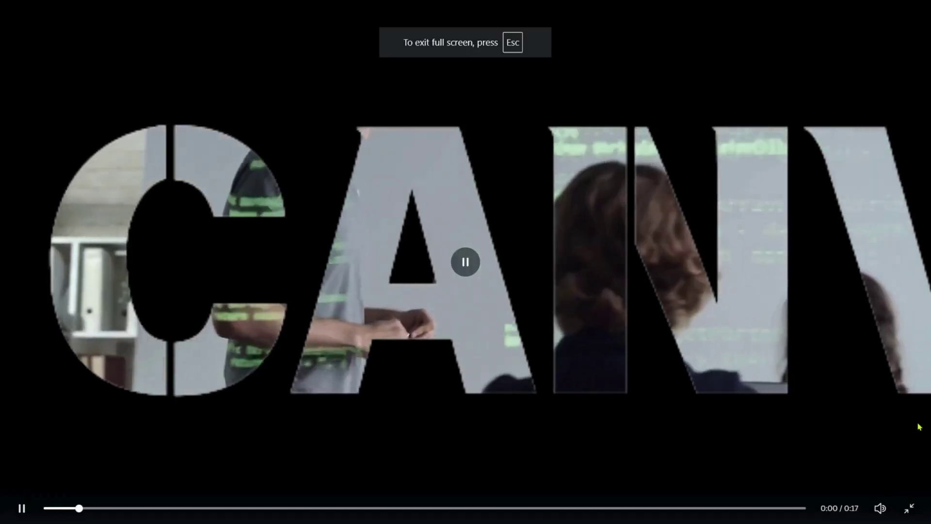